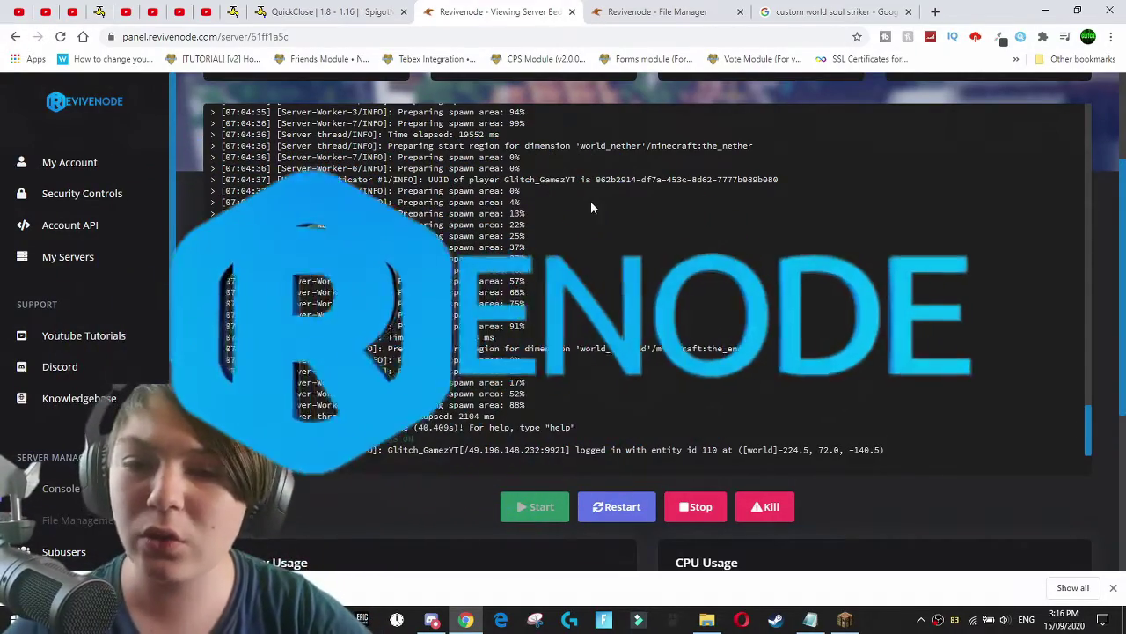
{"action": "scroll", "coordinate": [591, 202], "scroll_direction": "up", "scroll_amount": 1}
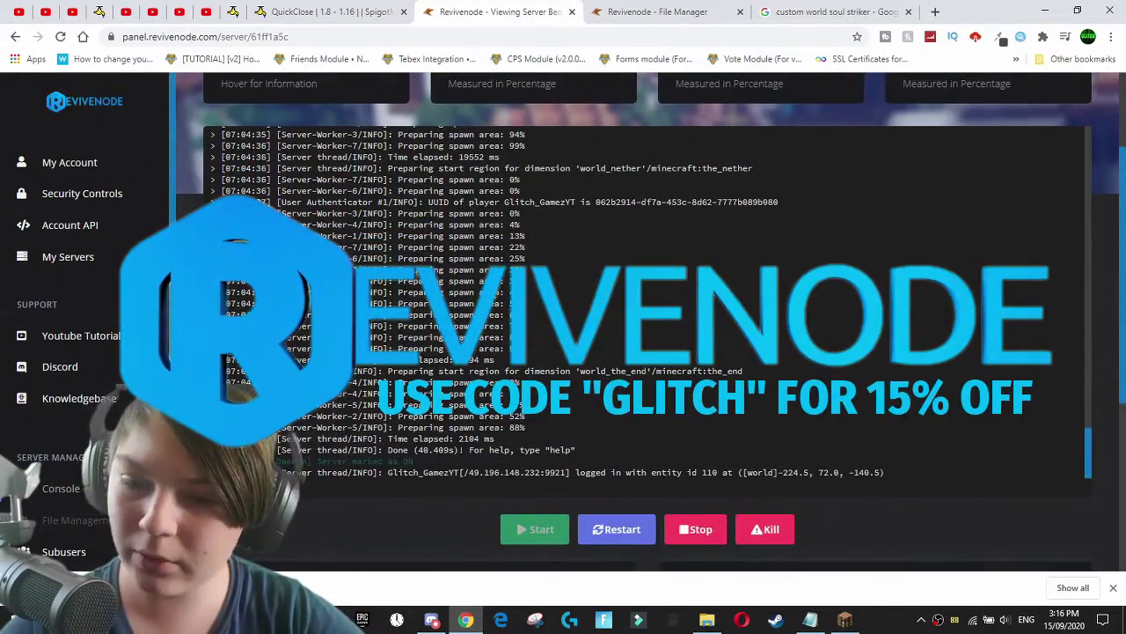
{"action": "scroll", "coordinate": [715, 435], "scroll_direction": "down", "scroll_amount": 1}
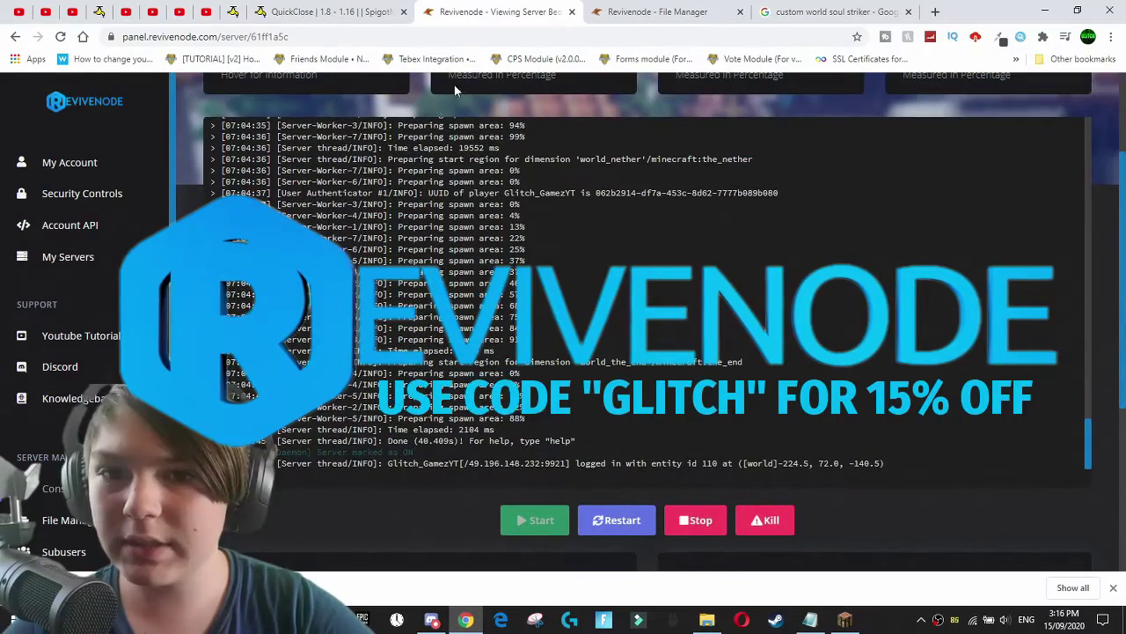
Switch to Minecraft, return to the game and walk through the forest of the server's current world to look around.
{"action": "key", "text": "alt+Tab"}
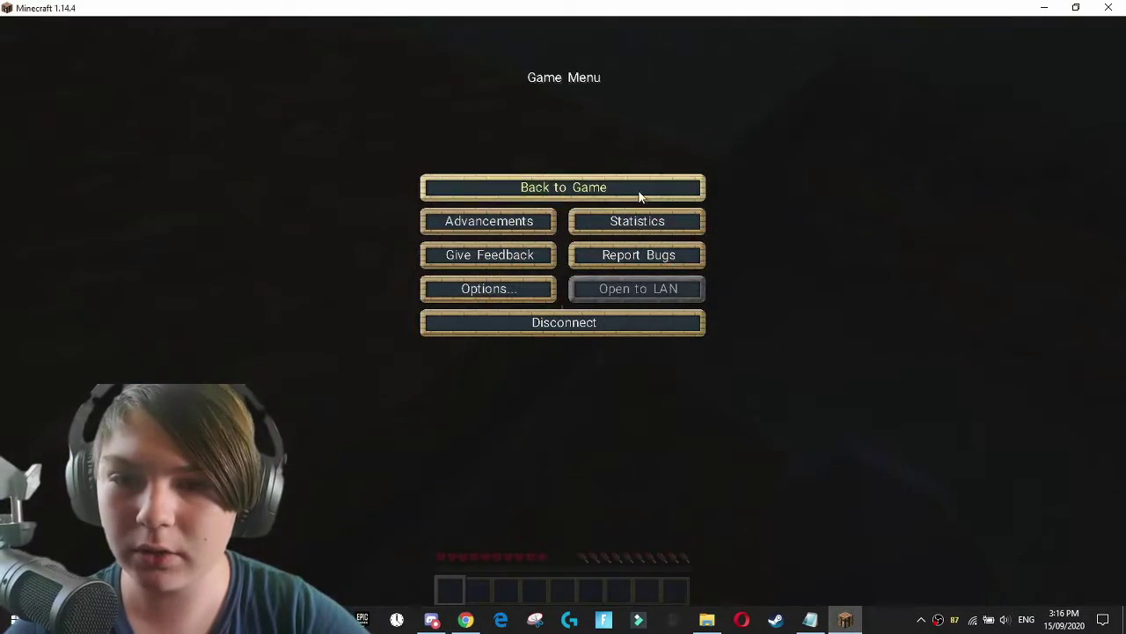
{"action": "left_click", "coordinate": [639, 194]}
{"action": "key", "text": "w"}
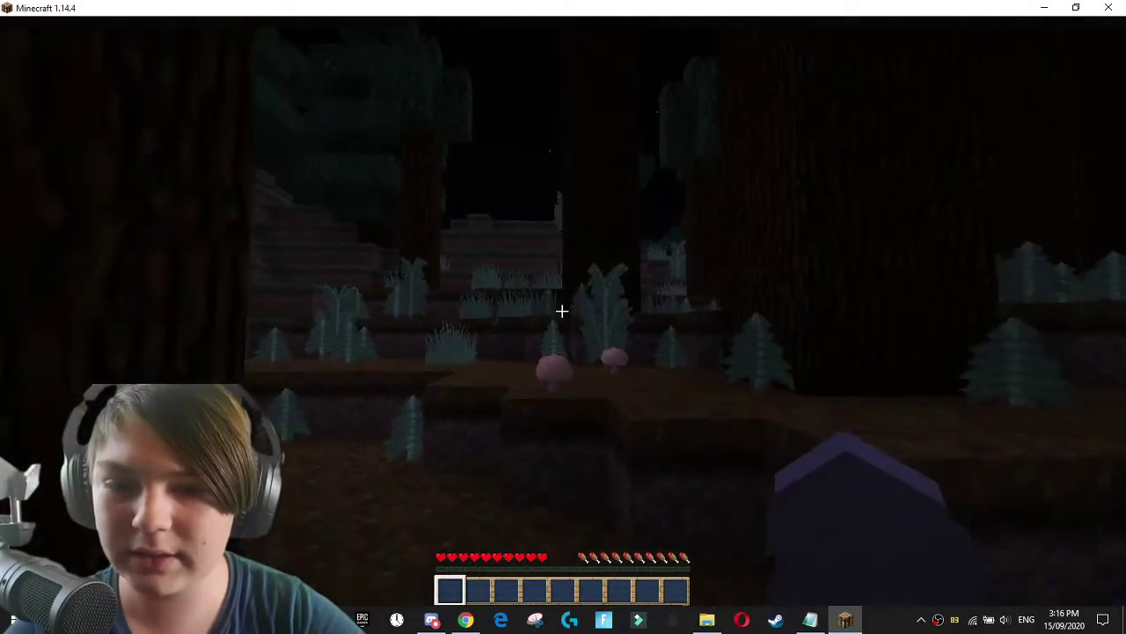
{"action": "key", "text": "w"}
{"action": "left_click", "coordinate": [563, 310]}
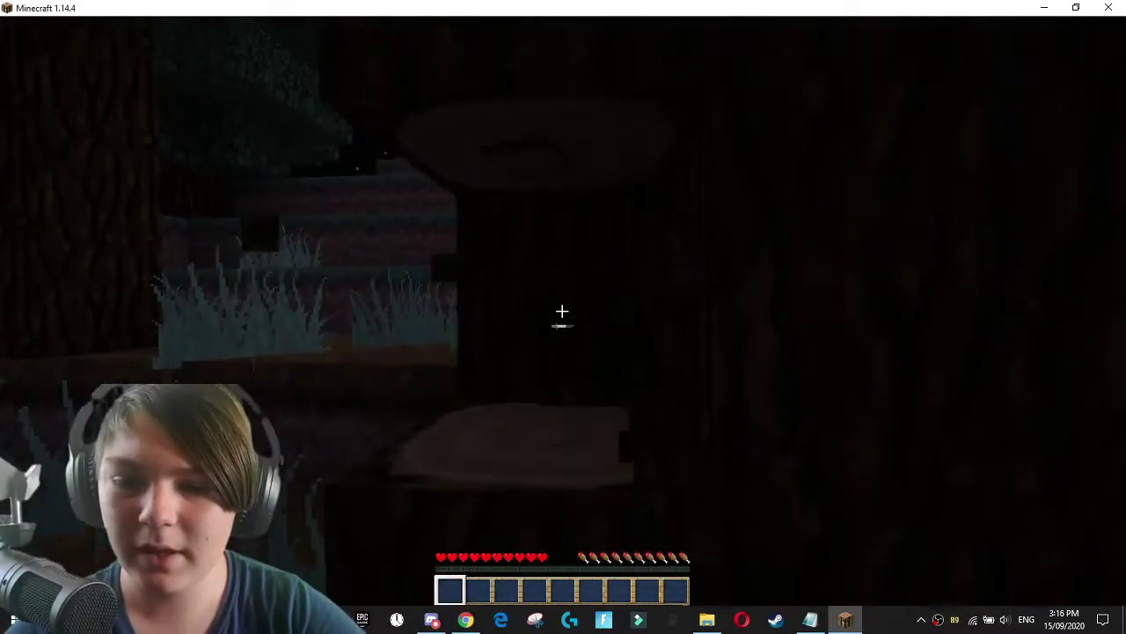
{"action": "key", "text": "w"}
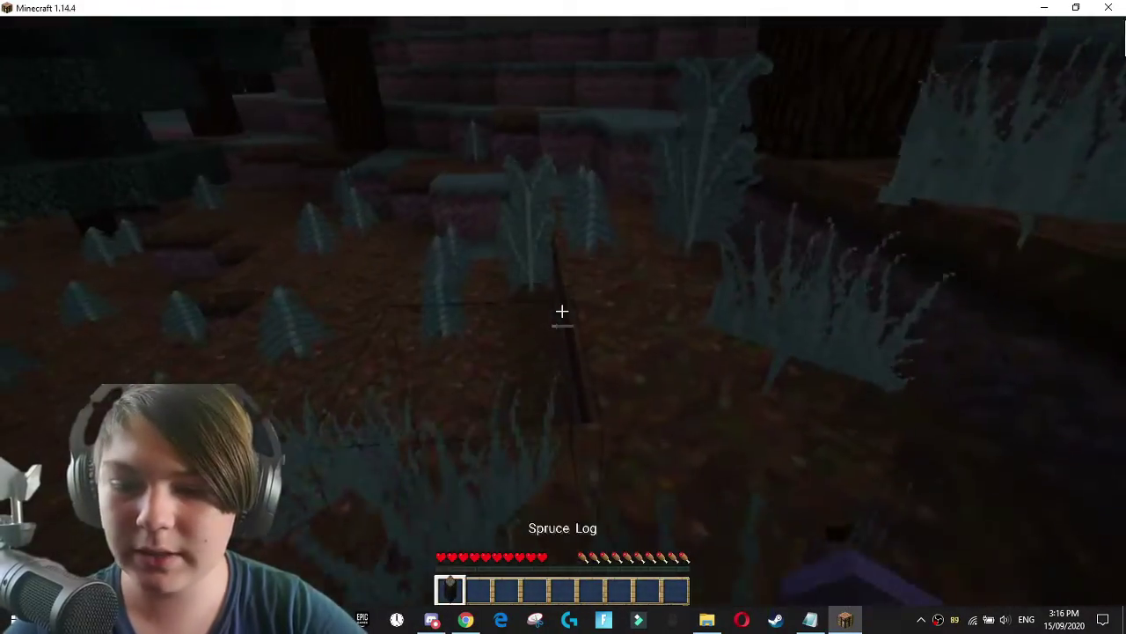
{"action": "right_click", "coordinate": [562, 311]}
{"action": "key", "text": "w"}
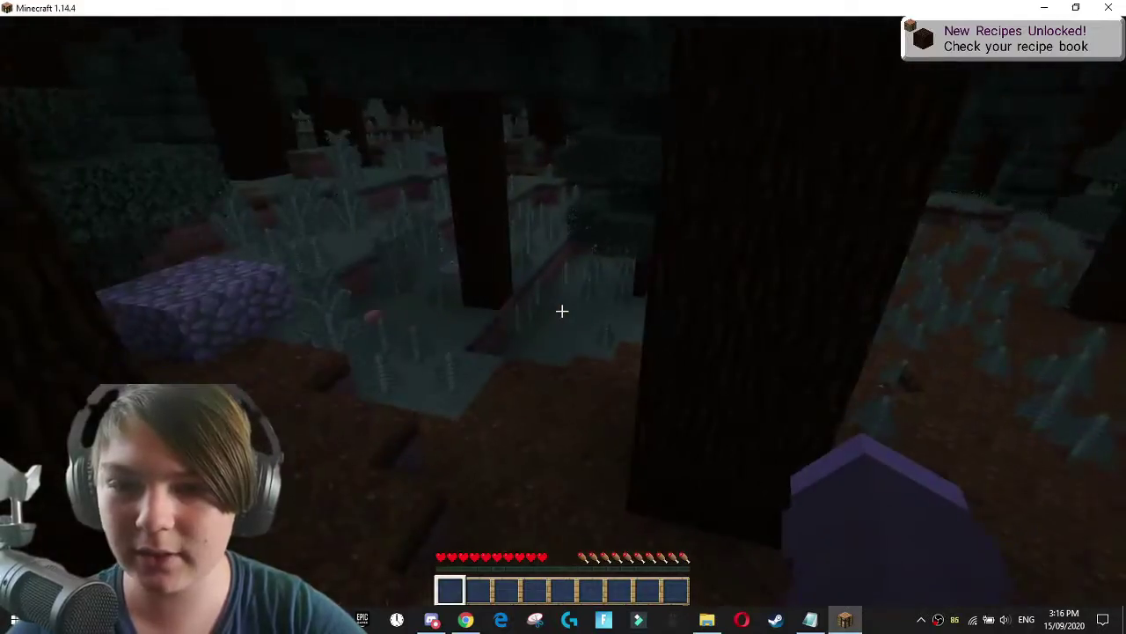
{"action": "left_click", "coordinate": [562, 311]}
{"action": "key", "text": "w"}
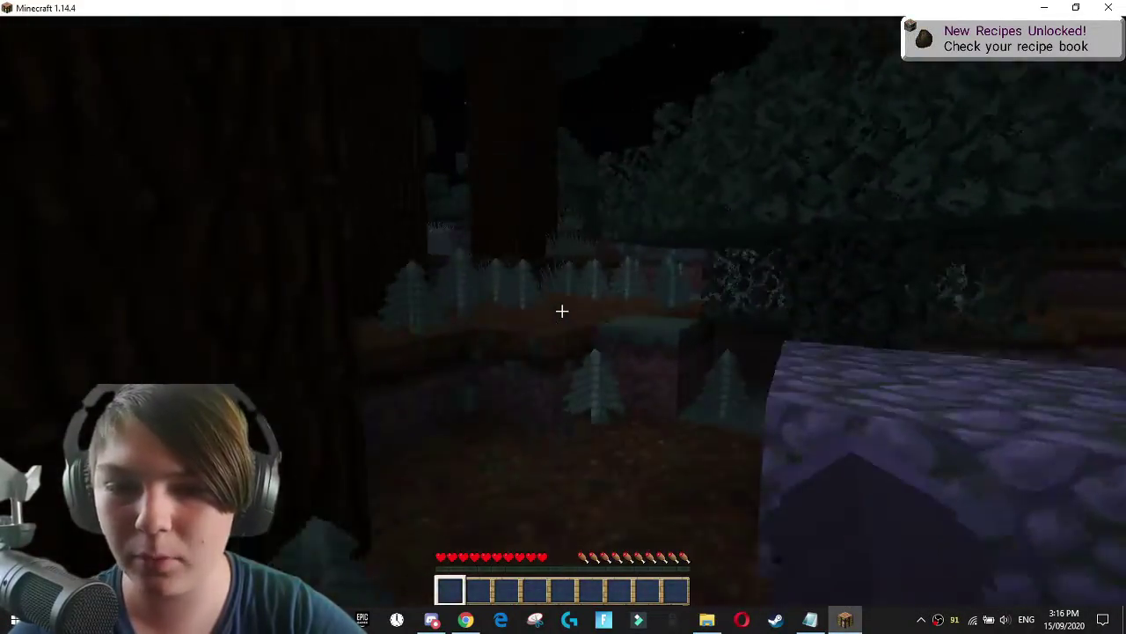
{"action": "key", "text": "w"}
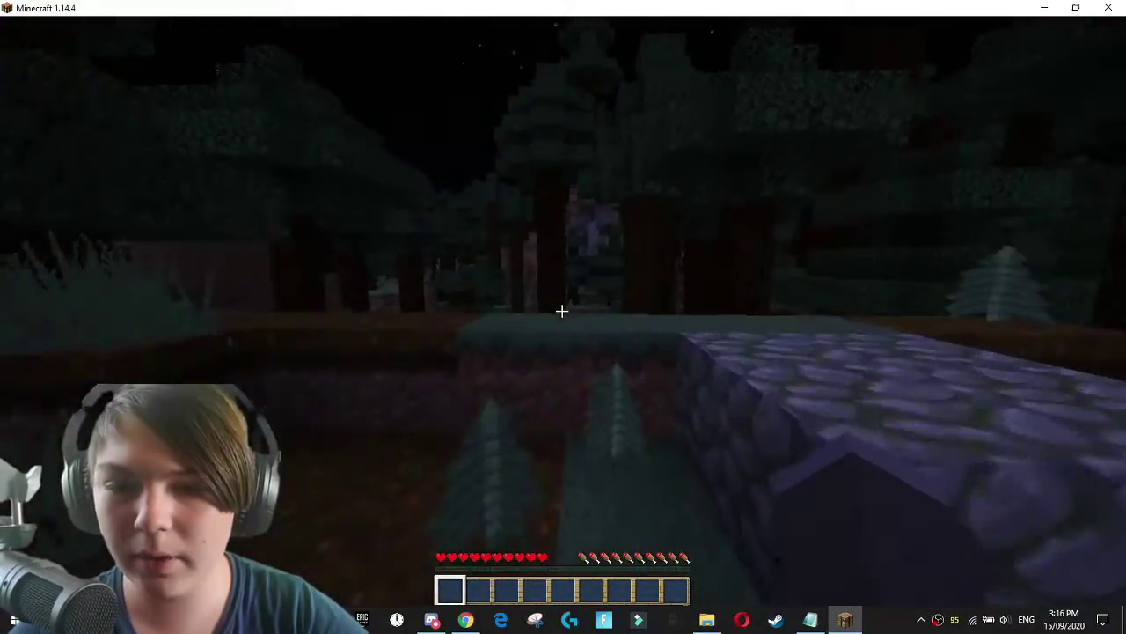
{"action": "left_click", "coordinate": [562, 310]}
{"action": "key", "text": "w"}
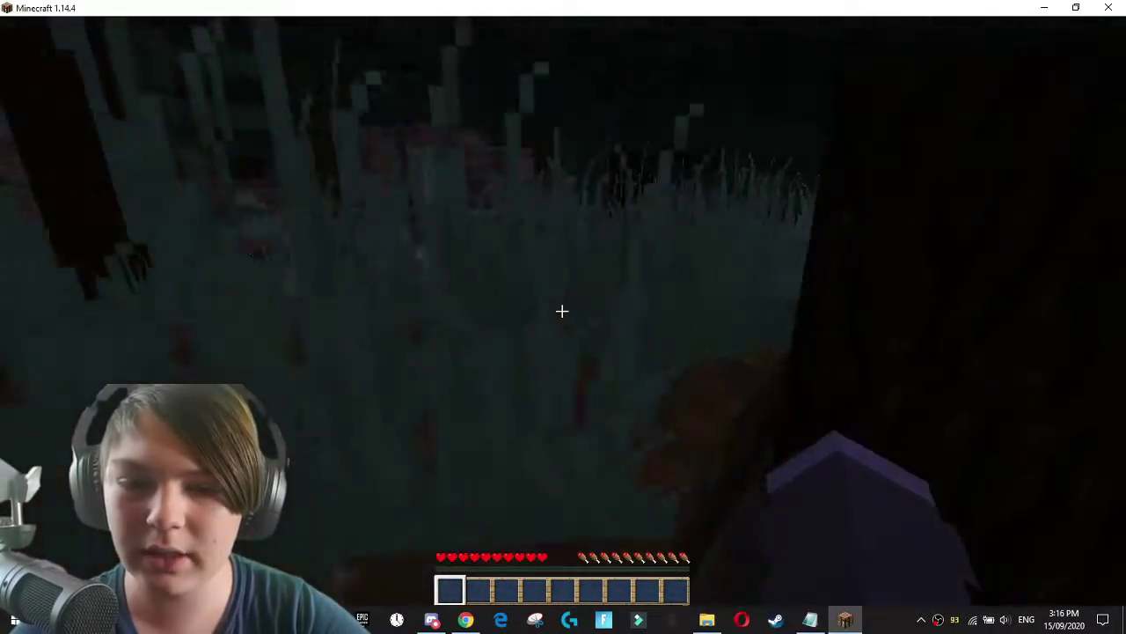
{"action": "key", "text": "w"}
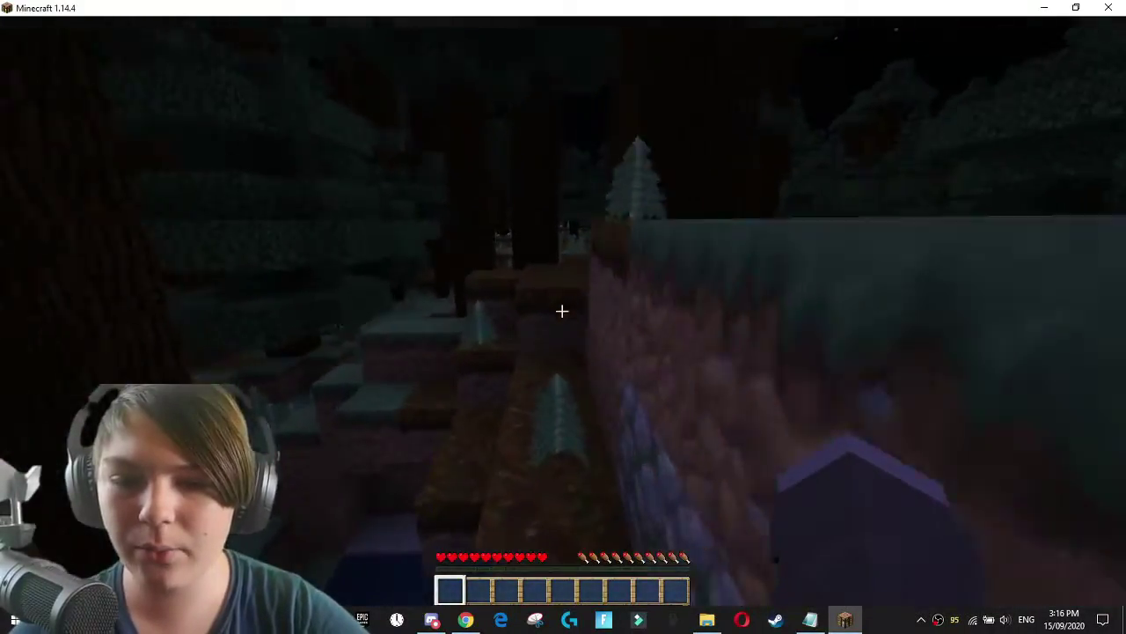
{"action": "key", "text": "w"}
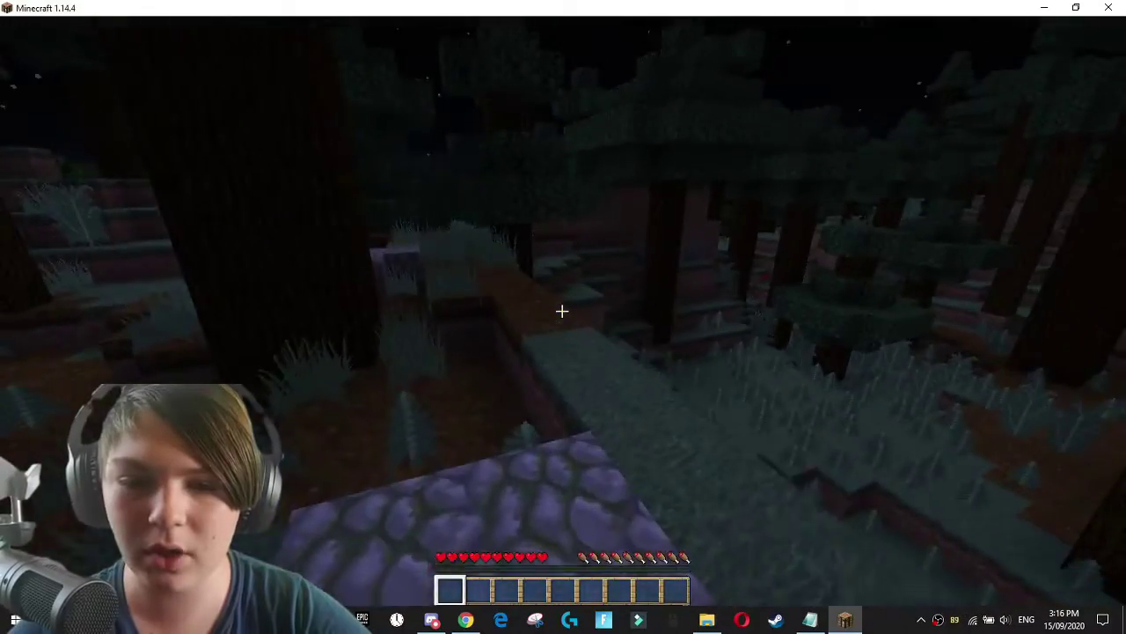
{"action": "left_click", "coordinate": [562, 311]}
{"action": "left_click", "coordinate": [563, 310]}
{"action": "key", "text": "w"}
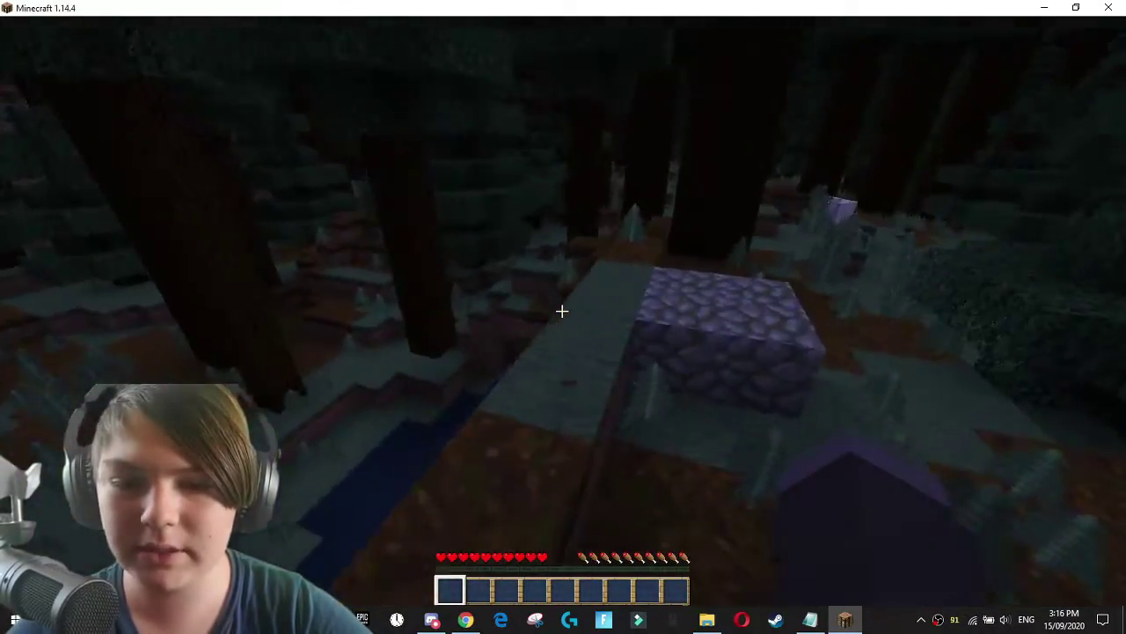
{"action": "key", "text": "Escape"}
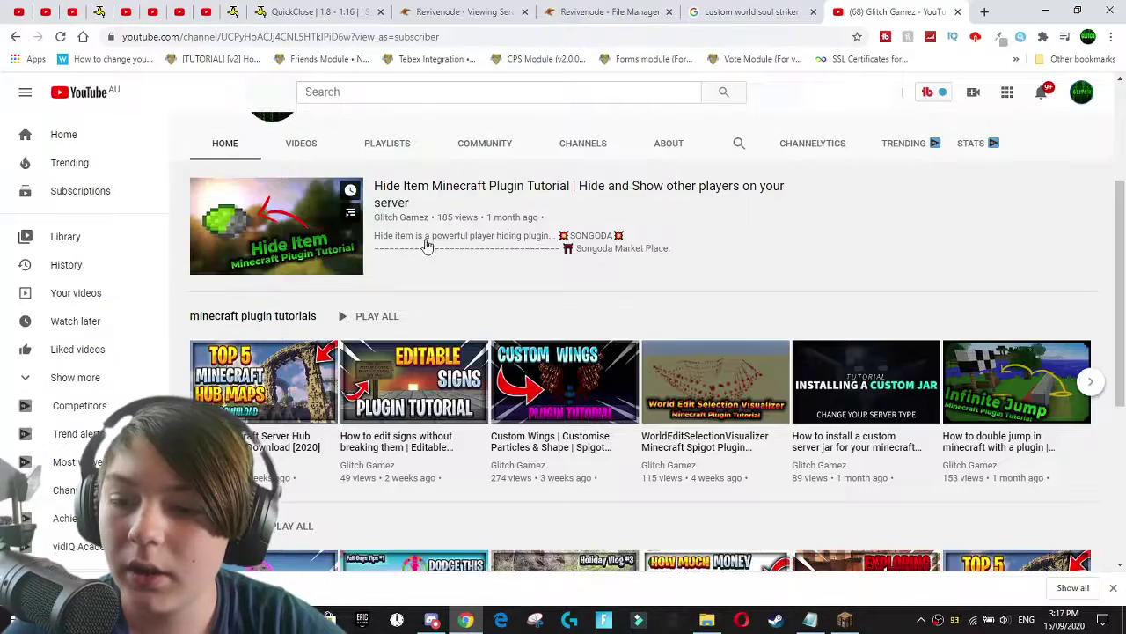
Open the MediaFire page for map number 5 from the full description of the "Top 5 Minecraft Server Hub Maps + Free Download [2020]" video.
{"action": "scroll", "coordinate": [526, 285], "scroll_direction": "down", "scroll_amount": 1}
{"action": "scroll", "coordinate": [526, 285], "scroll_direction": "down", "scroll_amount": 1}
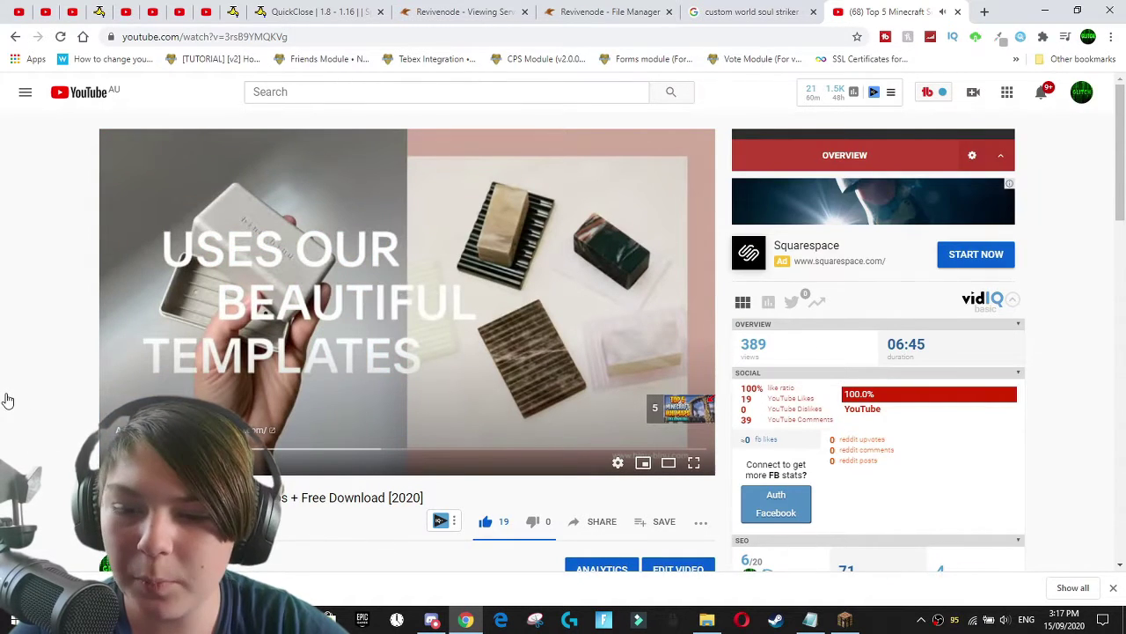
{"action": "scroll", "coordinate": [7, 400], "scroll_direction": "down", "scroll_amount": 3}
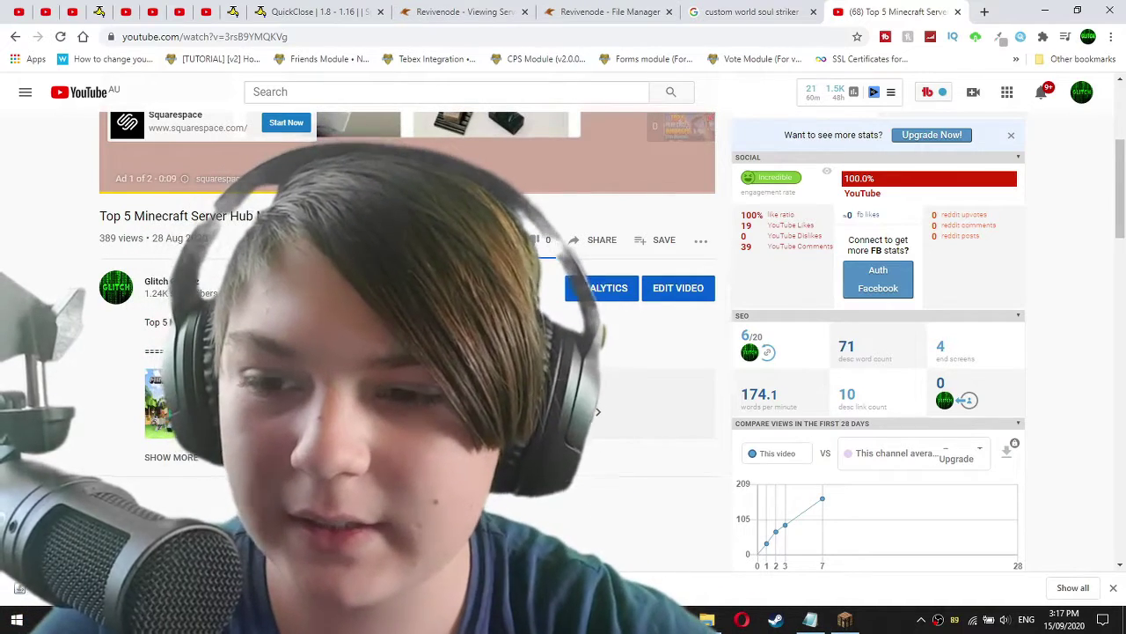
{"action": "left_click", "coordinate": [169, 458]}
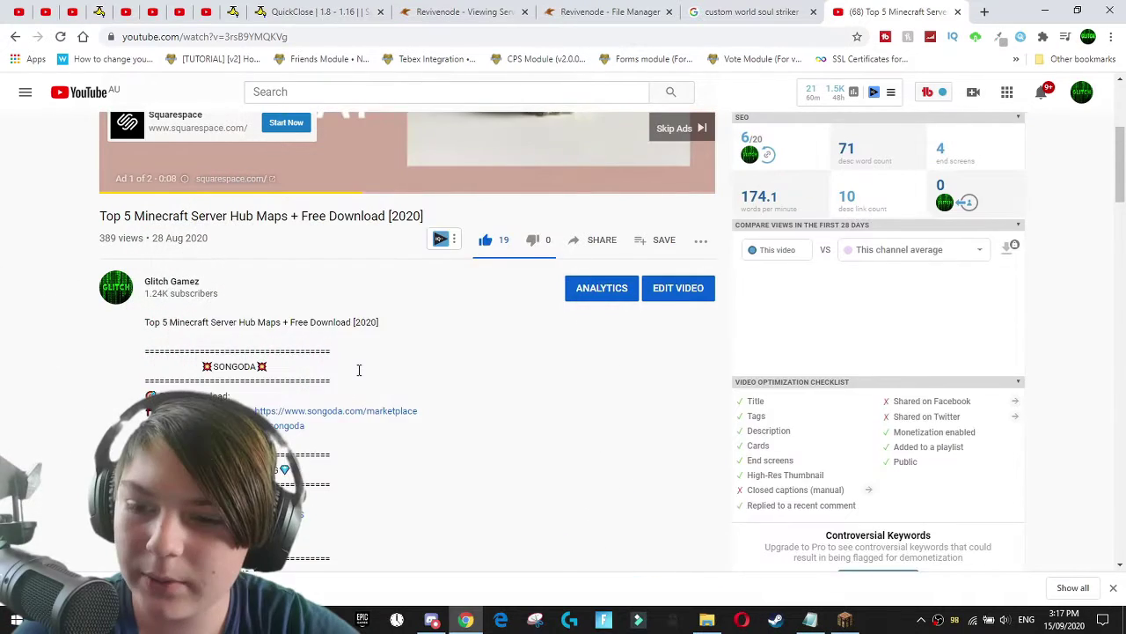
{"action": "scroll", "coordinate": [359, 370], "scroll_direction": "down", "scroll_amount": 3}
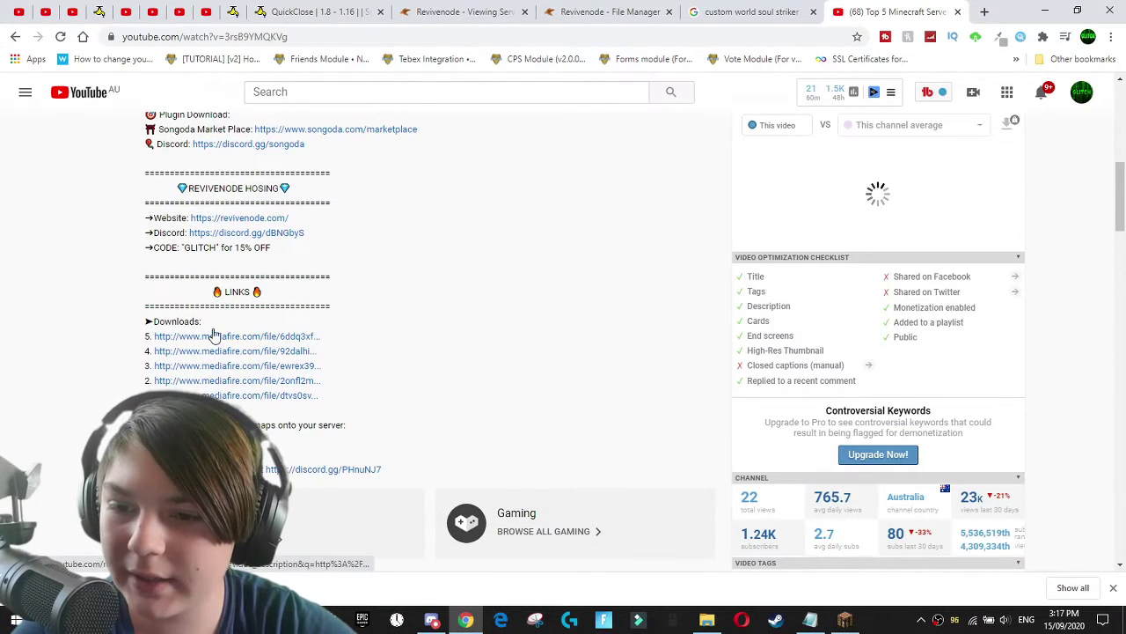
{"action": "scroll", "coordinate": [264, 396], "scroll_direction": "up", "scroll_amount": 1}
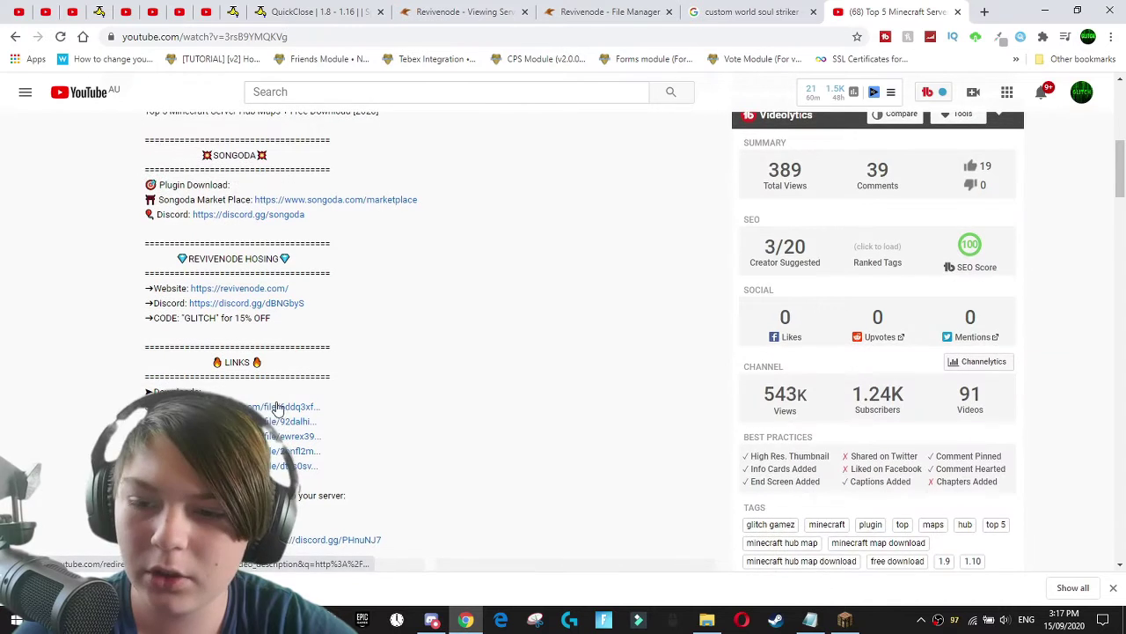
{"action": "left_click", "coordinate": [298, 412]}
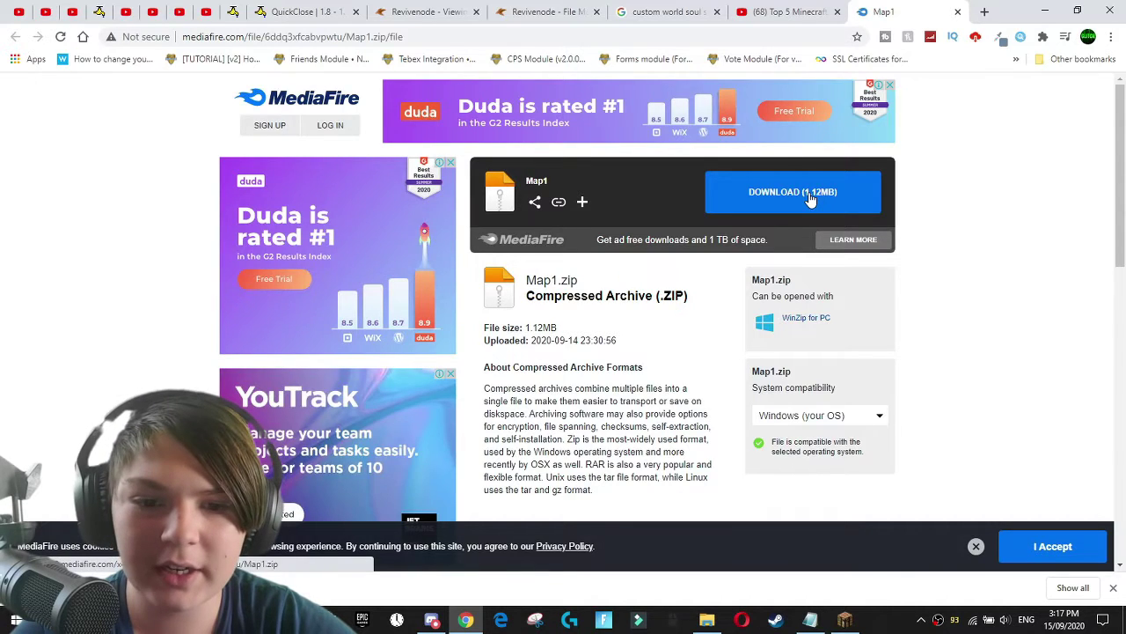
Search Windows for %appdata% and open the matching file folder.
{"action": "left_click", "coordinate": [51, 619]}
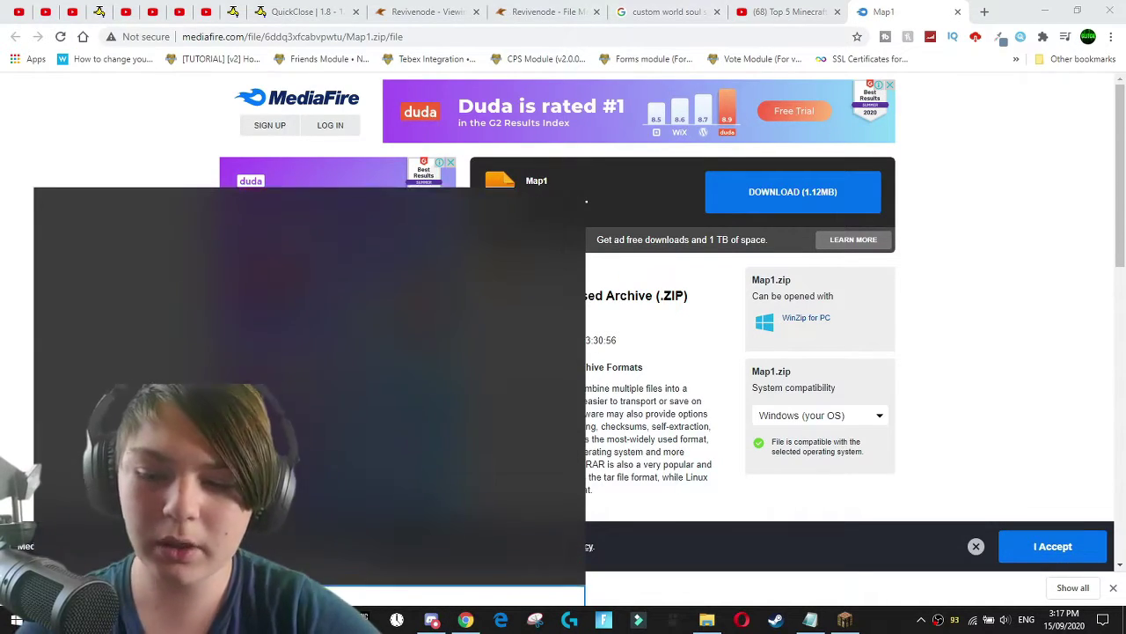
{"action": "type", "text": "5"}
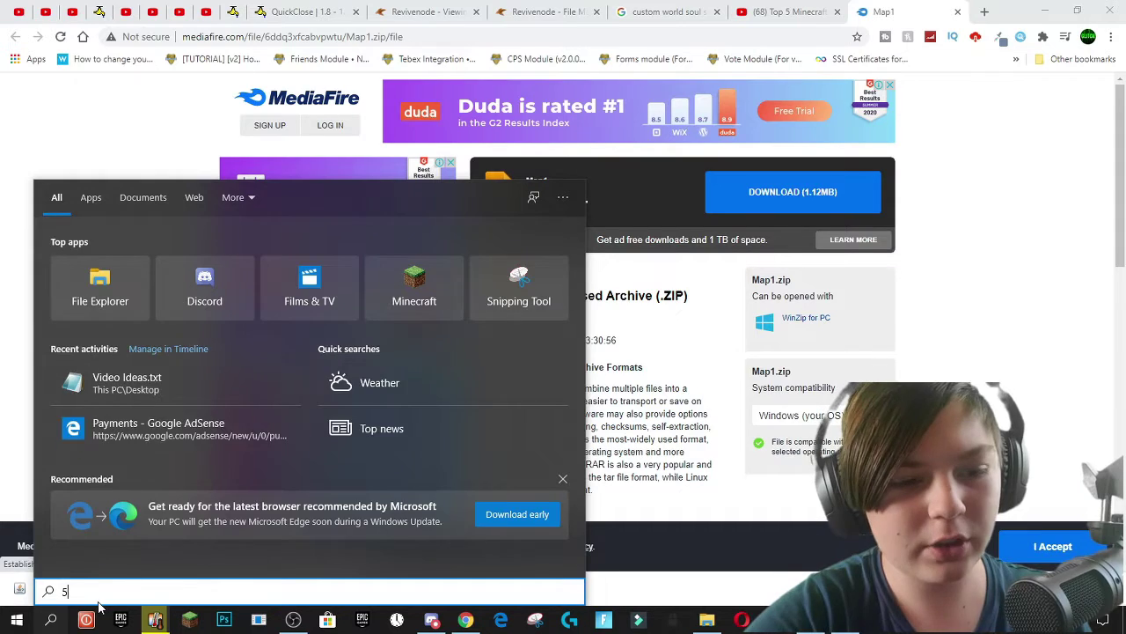
{"action": "type", "text": "a"}
{"action": "key", "text": "BackSpace"}
{"action": "key", "text": "BackSpace"}
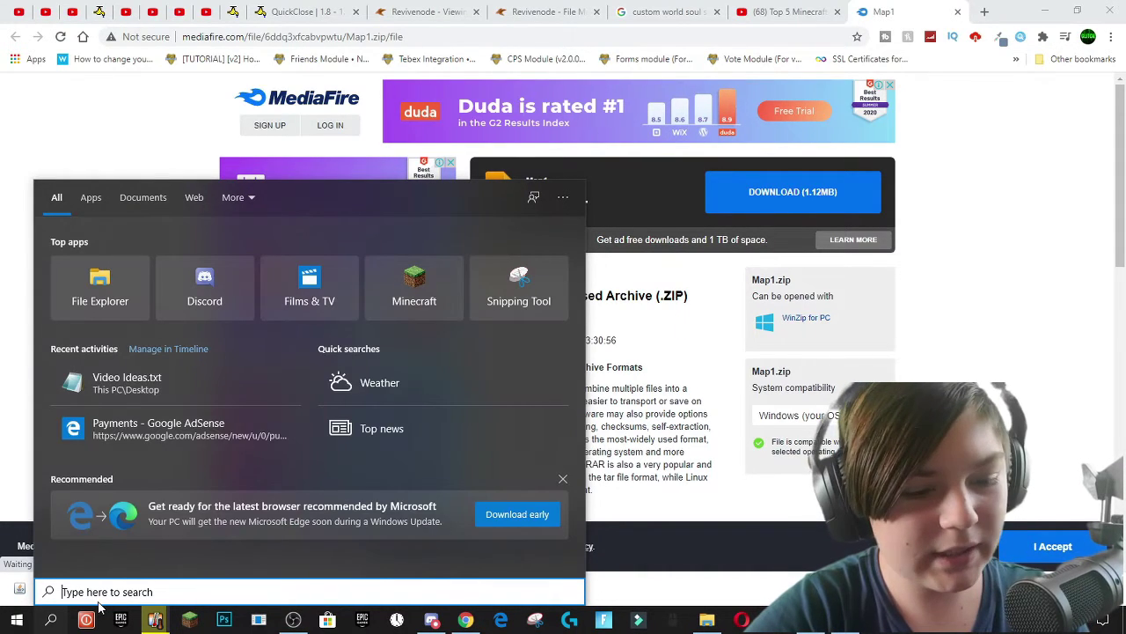
{"action": "type", "text": "%appdata"}
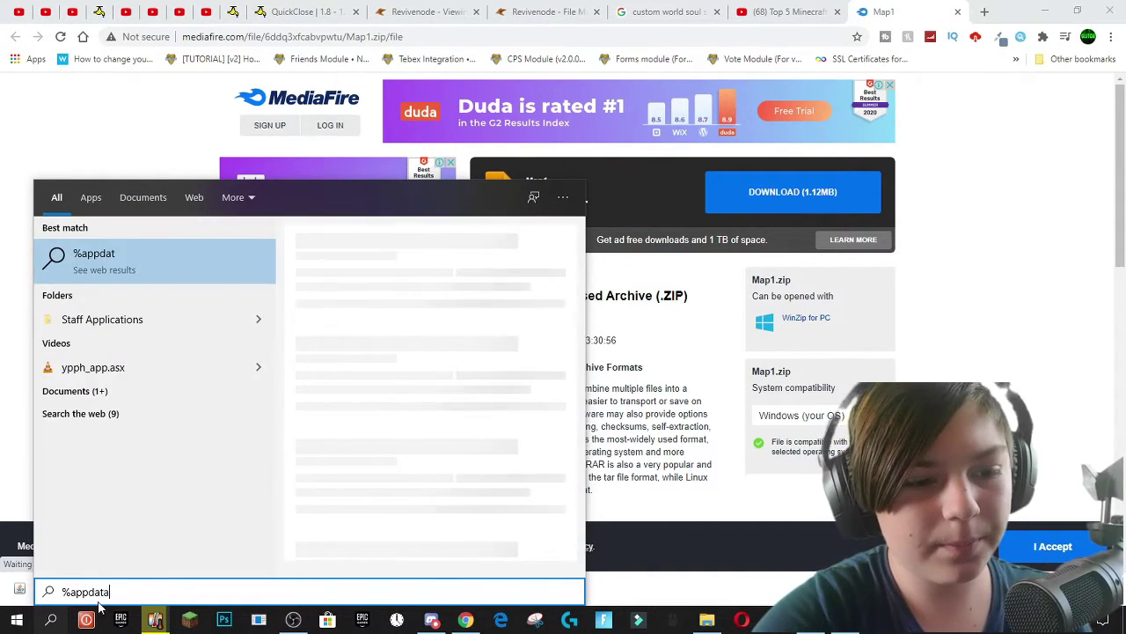
{"action": "type", "text": "%"}
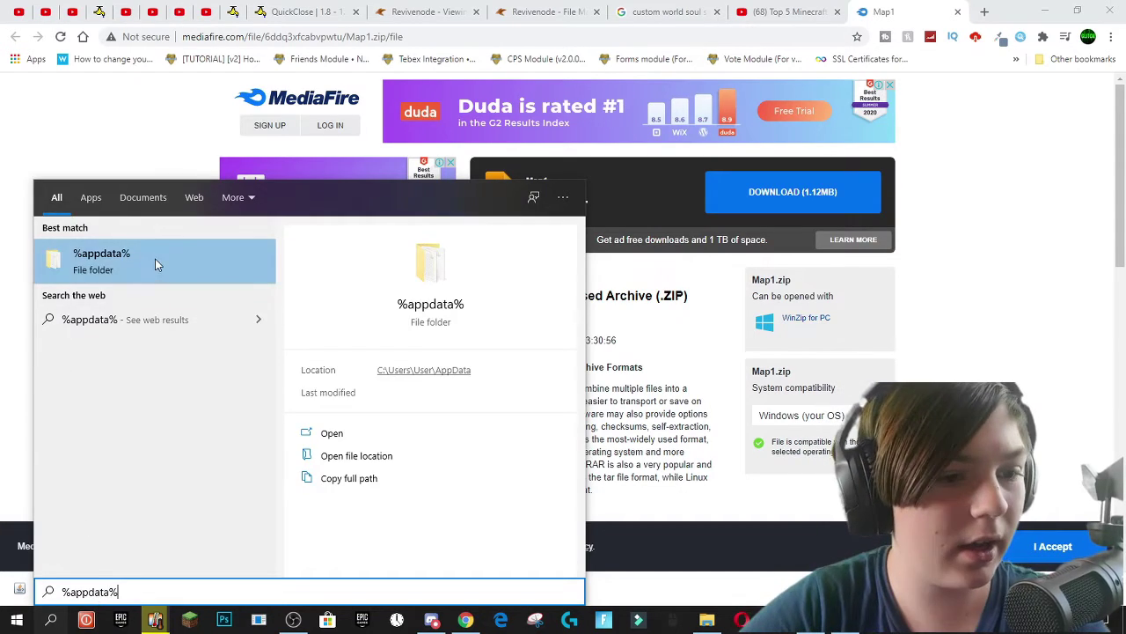
{"action": "left_click", "coordinate": [155, 260]}
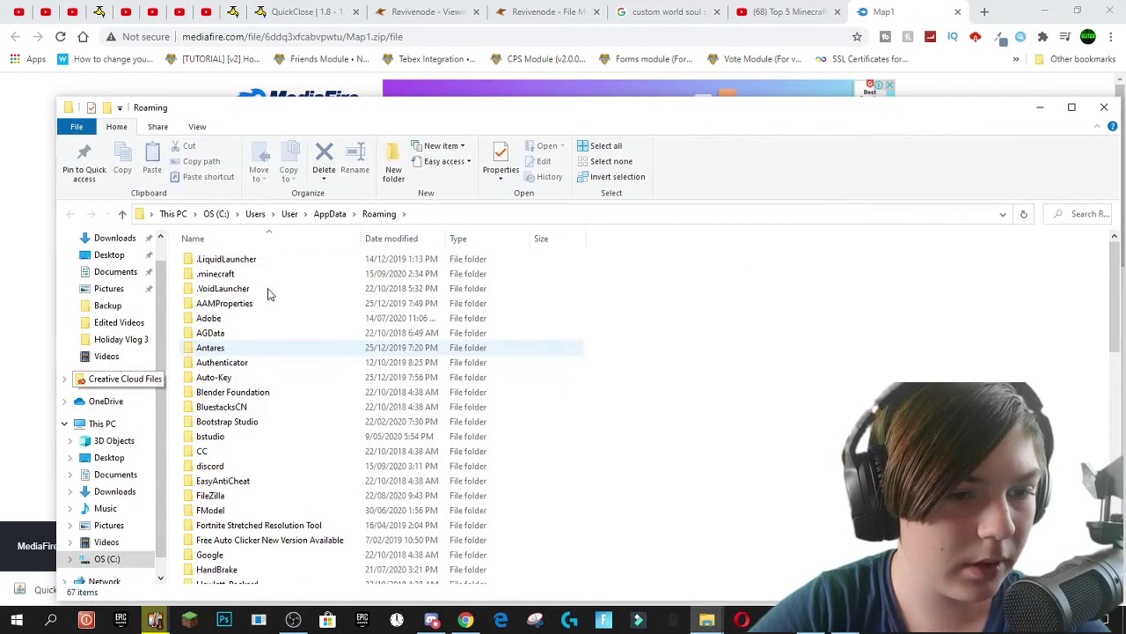
Open the saves folder inside .minecraft and look through the single-player world folders.
{"action": "double_click", "coordinate": [275, 274]}
{"action": "scroll", "coordinate": [356, 334], "scroll_direction": "down", "scroll_amount": 6}
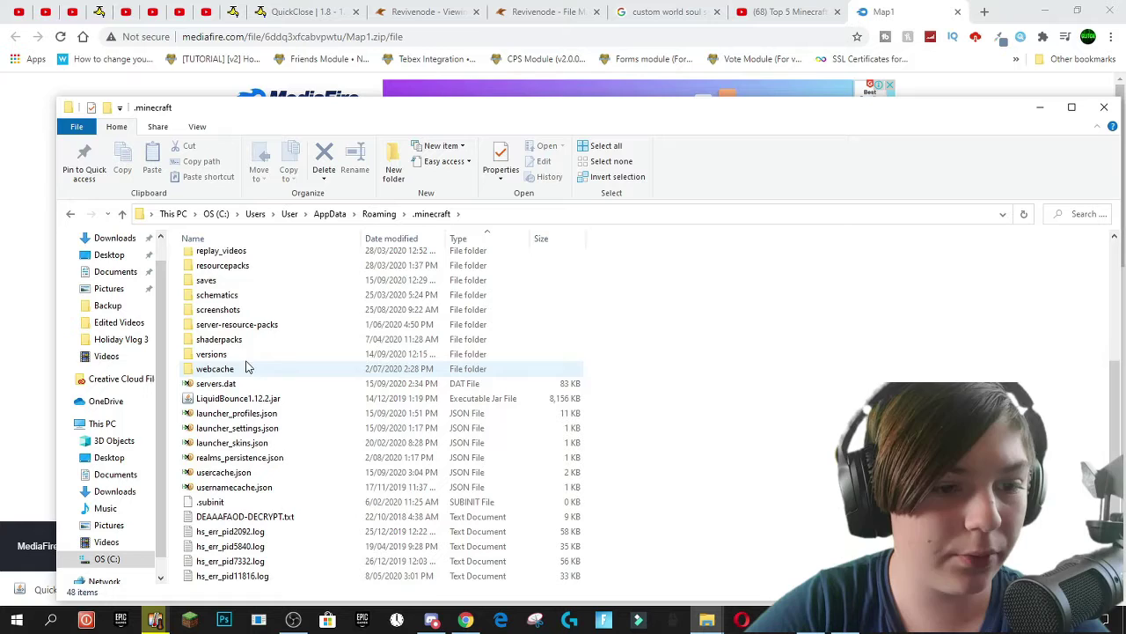
{"action": "double_click", "coordinate": [275, 280]}
{"action": "scroll", "coordinate": [350, 314], "scroll_direction": "down", "scroll_amount": 1}
{"action": "scroll", "coordinate": [272, 410], "scroll_direction": "down", "scroll_amount": 3}
{"action": "scroll", "coordinate": [277, 264], "scroll_direction": "up", "scroll_amount": 4}
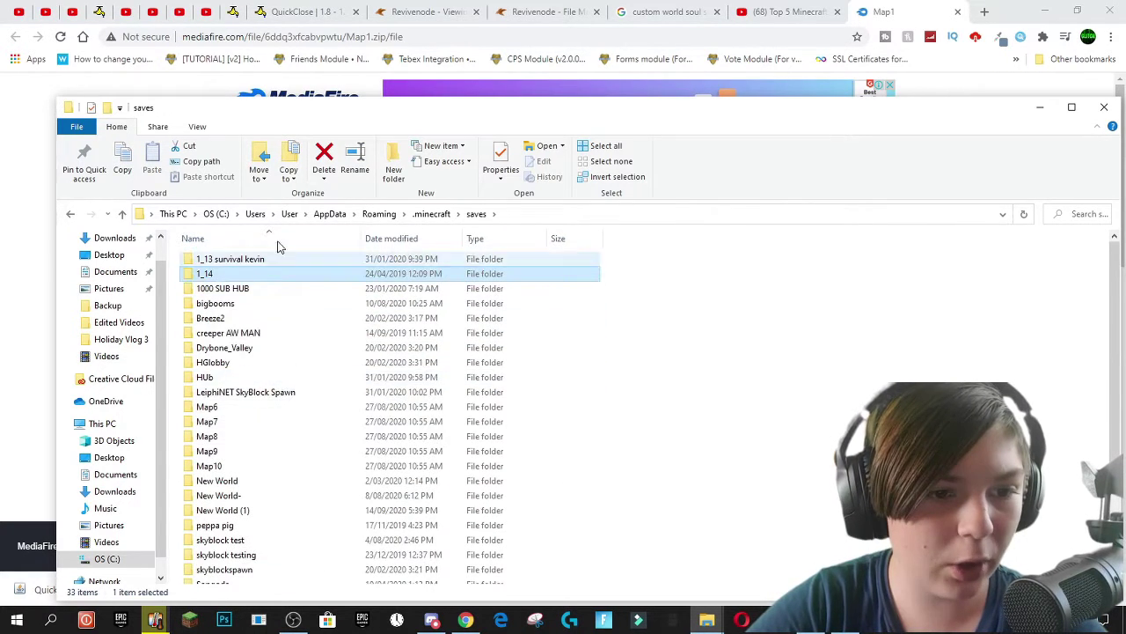
Check the 7-Zip compression options for the 1000 SUB HUB world folder and close the File Explorer window without archiving it.
{"action": "left_click", "coordinate": [261, 290]}
{"action": "right_click", "coordinate": [250, 297]}
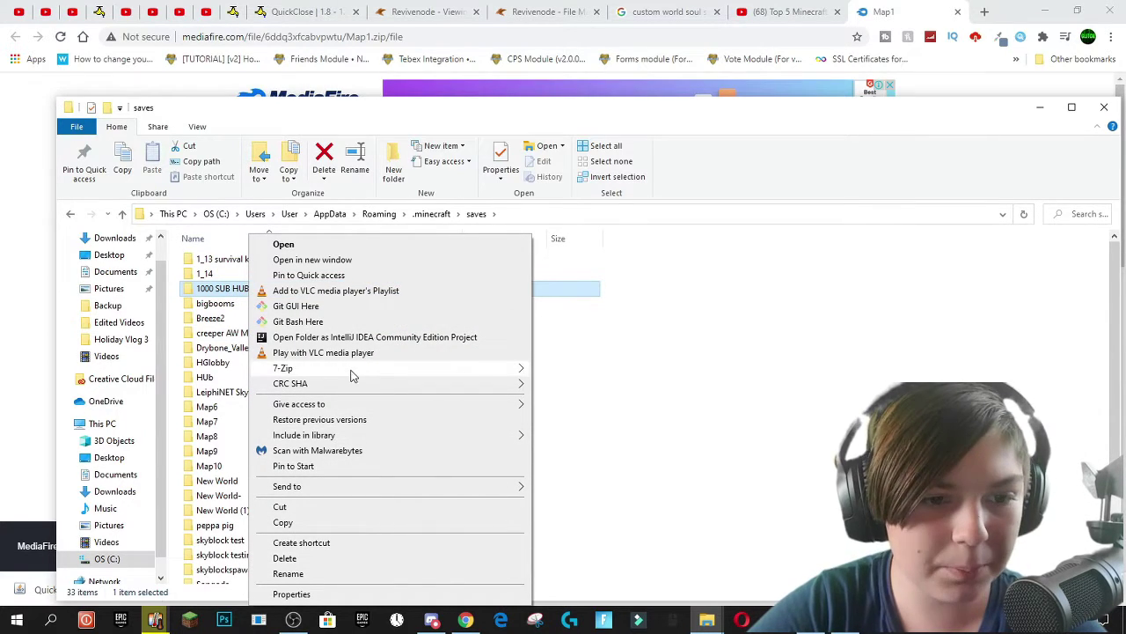
{"action": "mouse_move", "coordinate": [347, 370]}
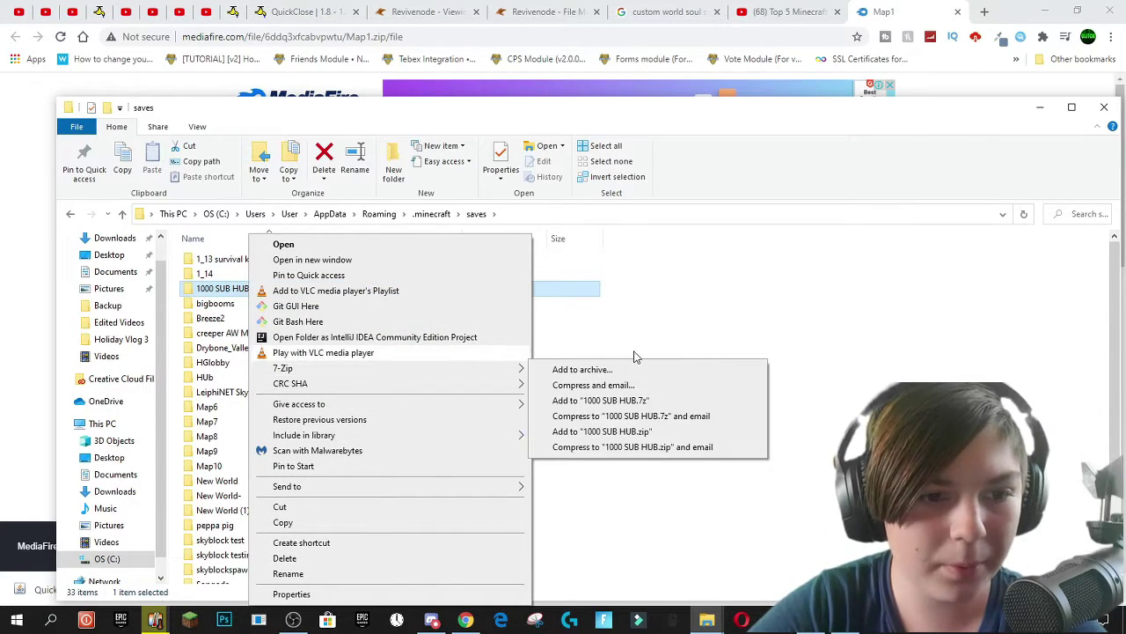
{"action": "left_click", "coordinate": [709, 113]}
{"action": "left_click_drag", "start_coordinate": [716, 113], "coordinate": [589, 120]}
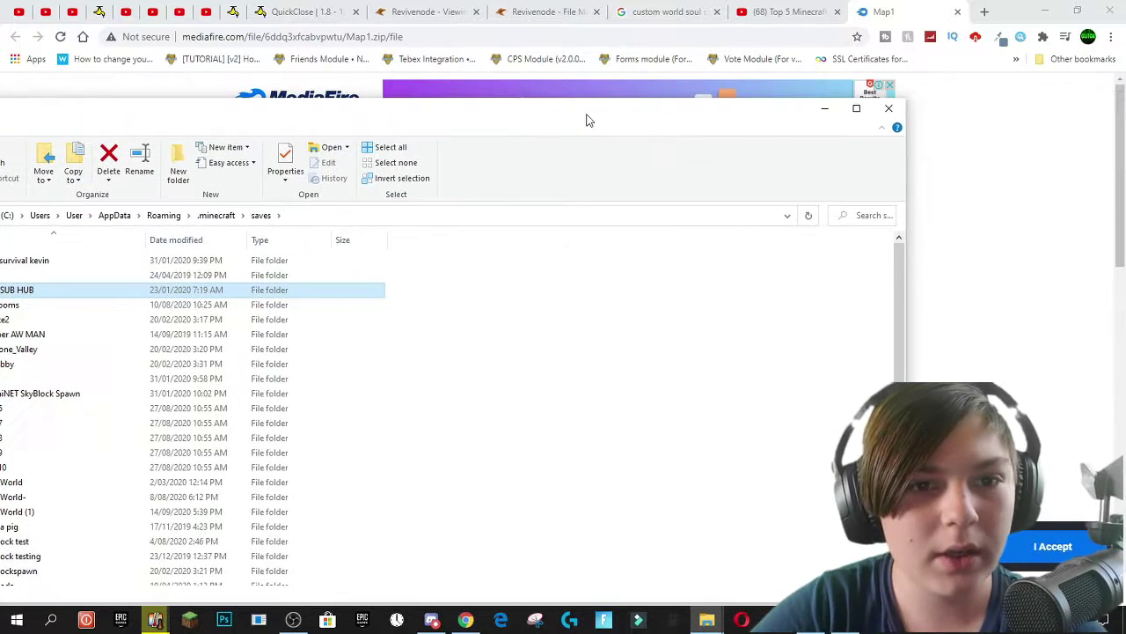
{"action": "left_click", "coordinate": [890, 109]}
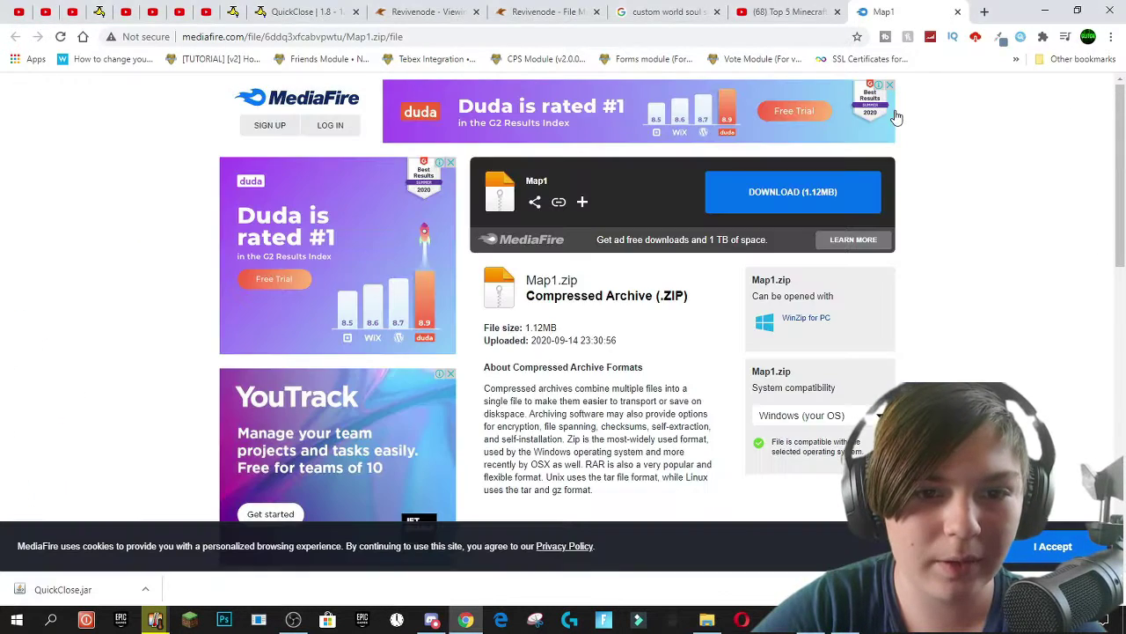
Download Map1.zip from MediaFire, closing the advert pop-up, and return to the Revivenode server console.
{"action": "left_click", "coordinate": [832, 194]}
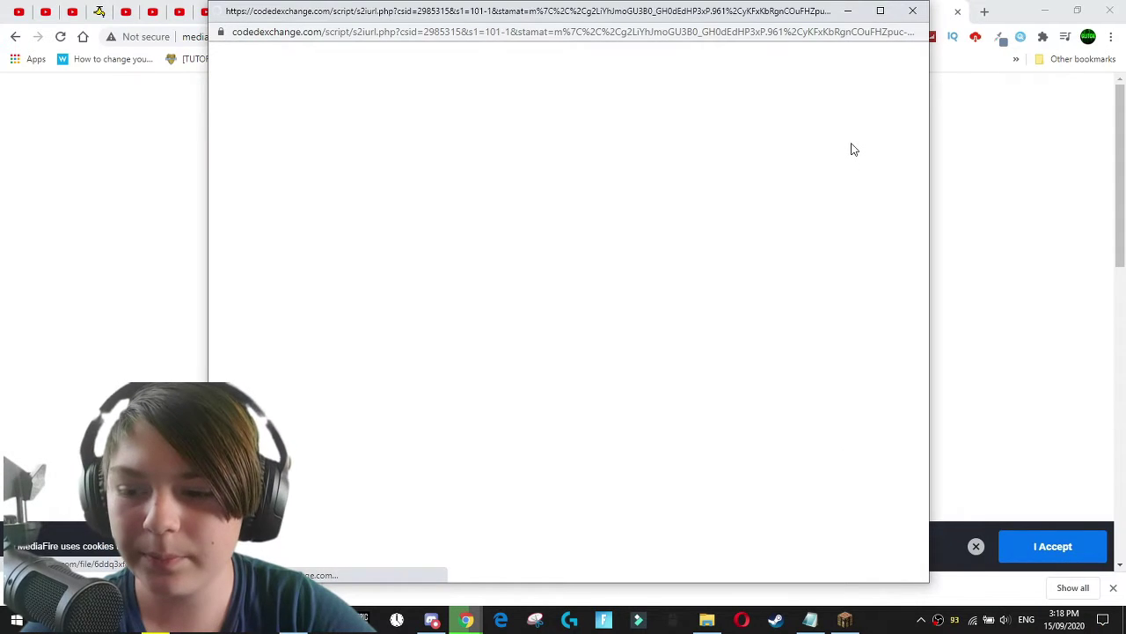
{"action": "left_click", "coordinate": [911, 10]}
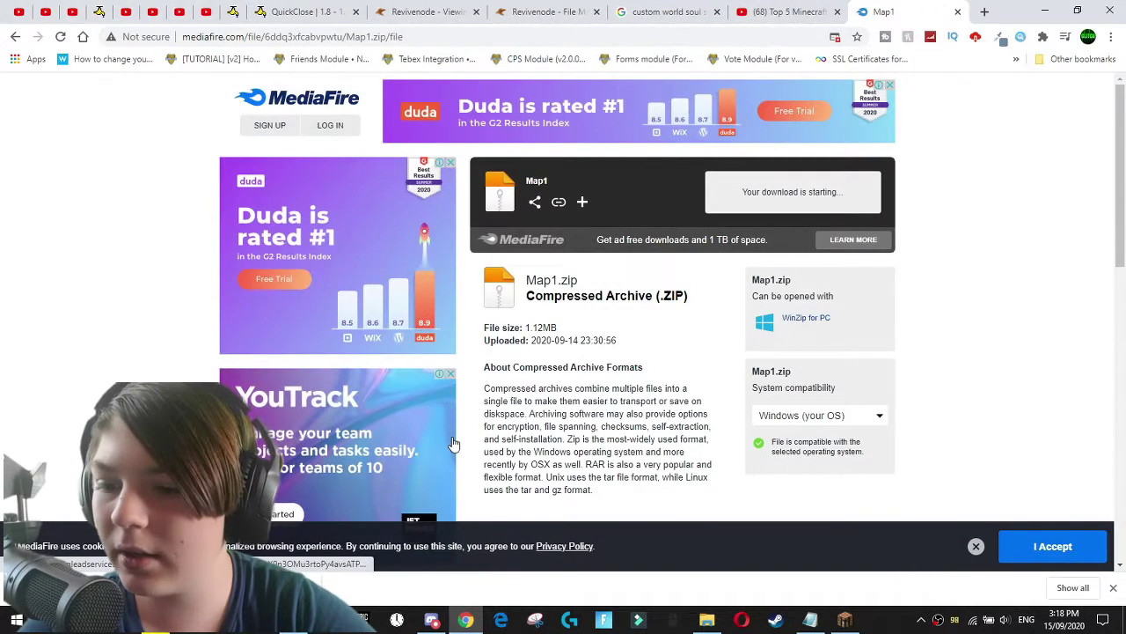
{"action": "left_click", "coordinate": [426, 11]}
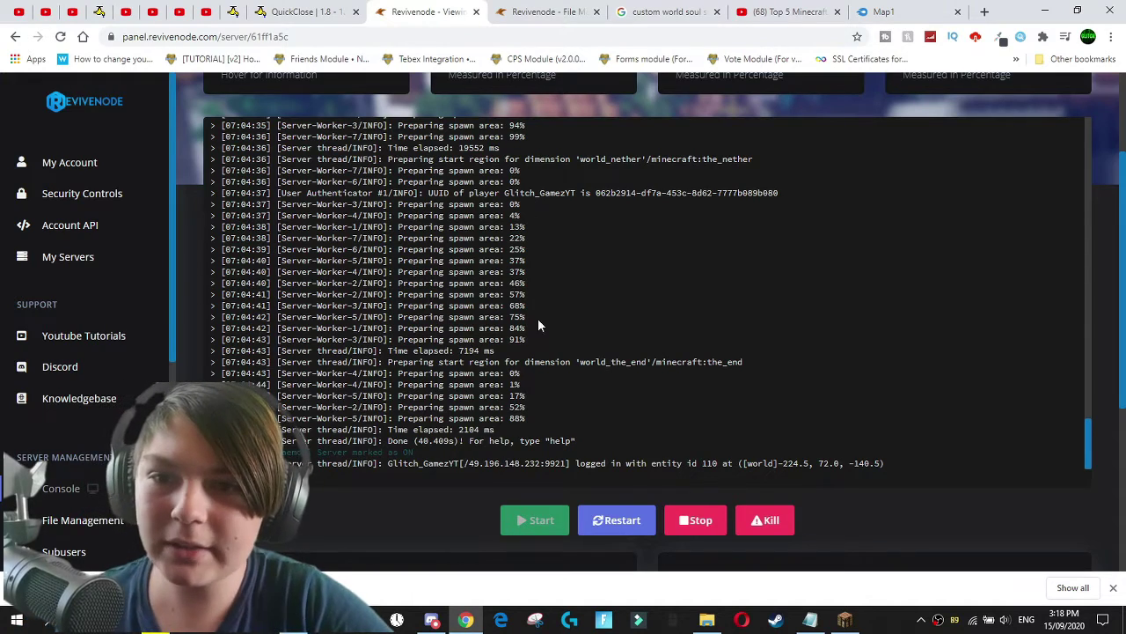
Upload Map1.zip from the Downloads folder to the server's /home/container directory.
{"action": "left_click", "coordinate": [541, 11]}
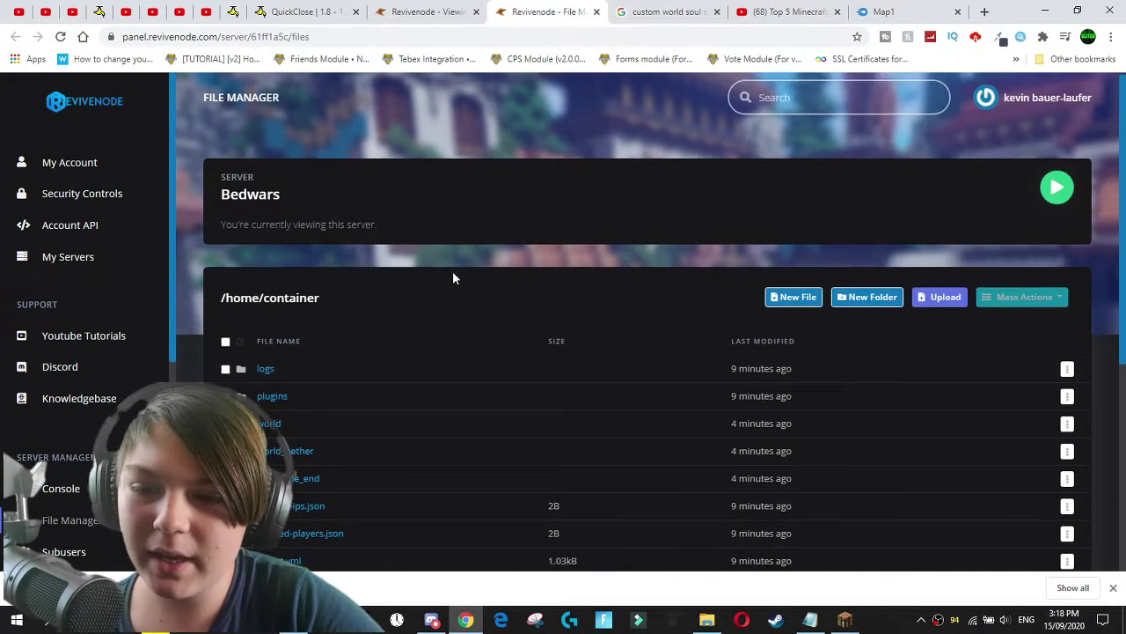
{"action": "scroll", "coordinate": [452, 271], "scroll_direction": "down", "scroll_amount": 5}
{"action": "scroll", "coordinate": [452, 278], "scroll_direction": "up", "scroll_amount": 3}
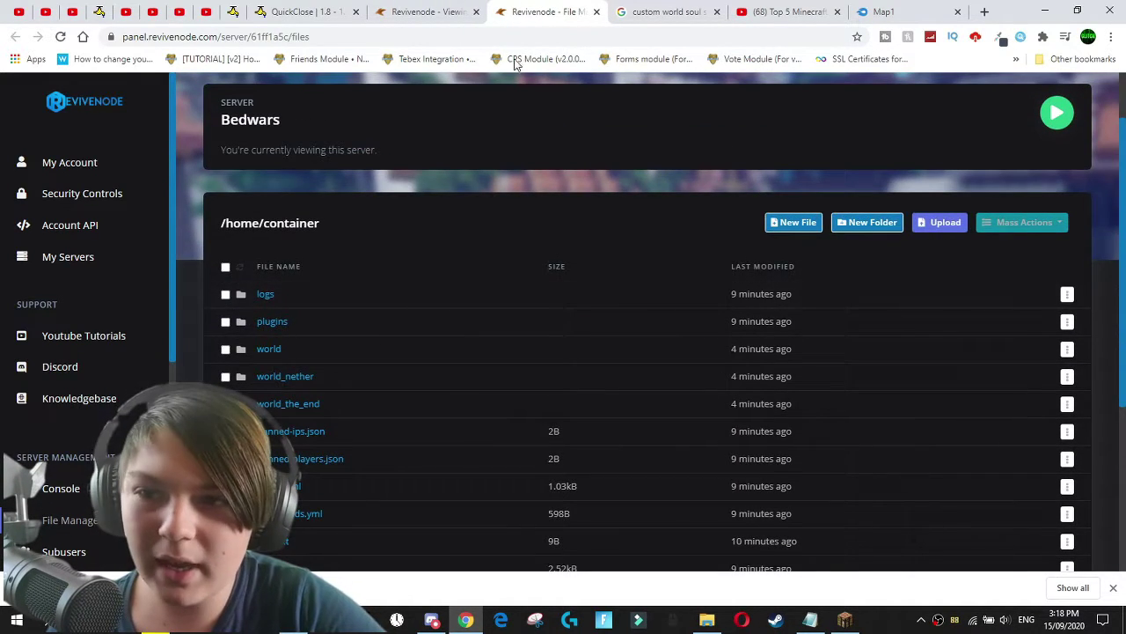
{"action": "scroll", "coordinate": [156, 126], "scroll_direction": "up", "scroll_amount": 2}
{"action": "scroll", "coordinate": [805, 255], "scroll_direction": "down", "scroll_amount": 3}
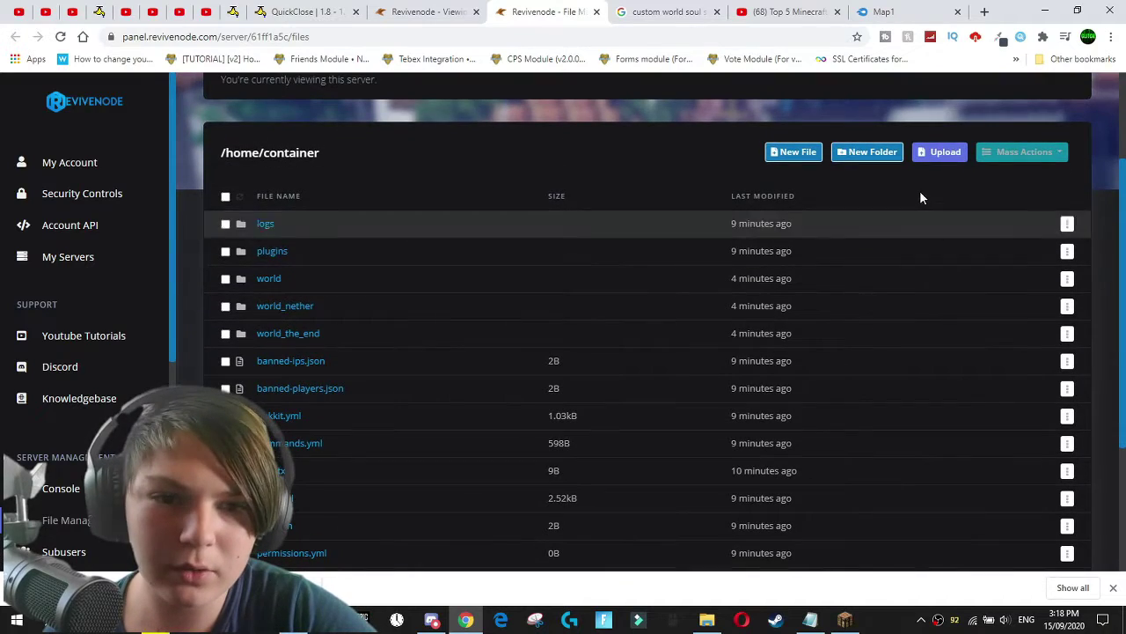
{"action": "scroll", "coordinate": [646, 231], "scroll_direction": "down", "scroll_amount": 2}
{"action": "scroll", "coordinate": [646, 231], "scroll_direction": "up", "scroll_amount": 3}
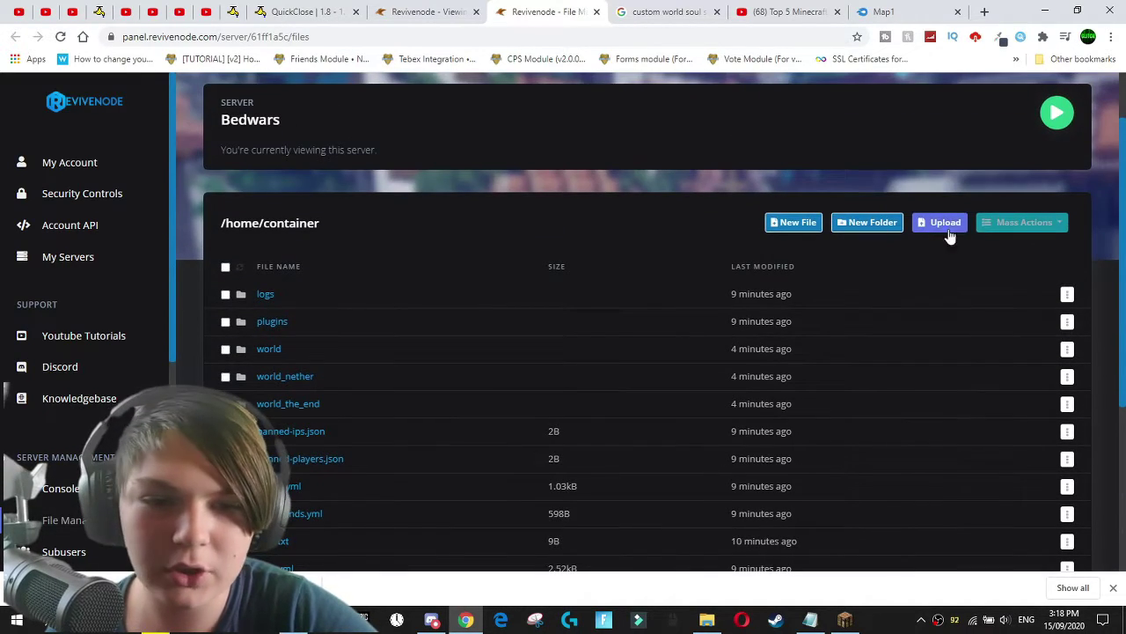
{"action": "left_click", "coordinate": [945, 224]}
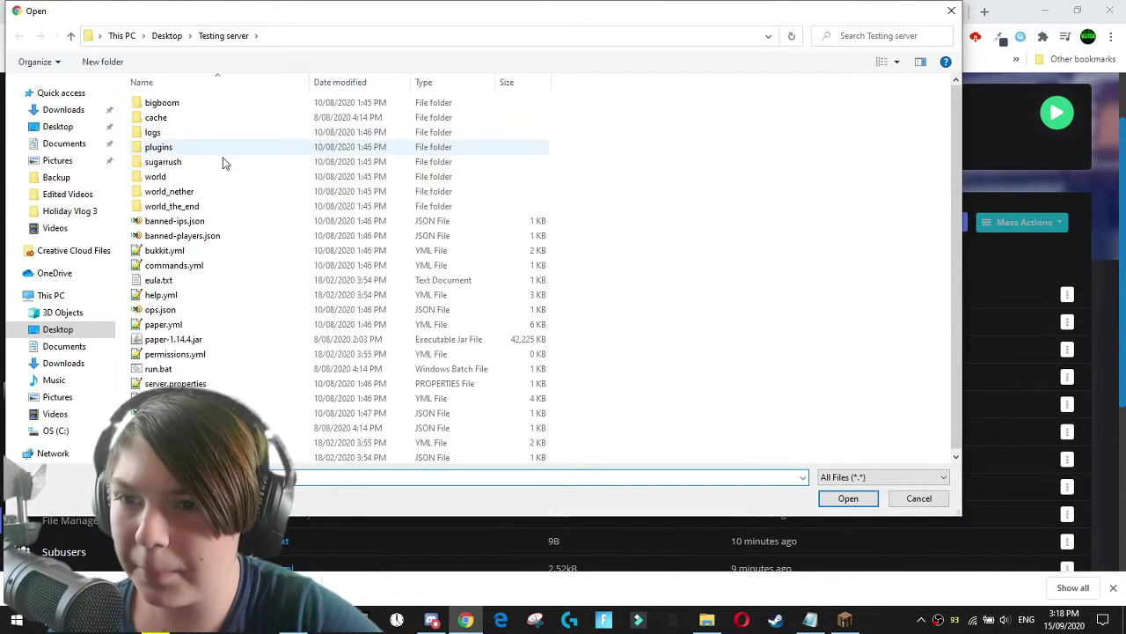
{"action": "left_click", "coordinate": [70, 363]}
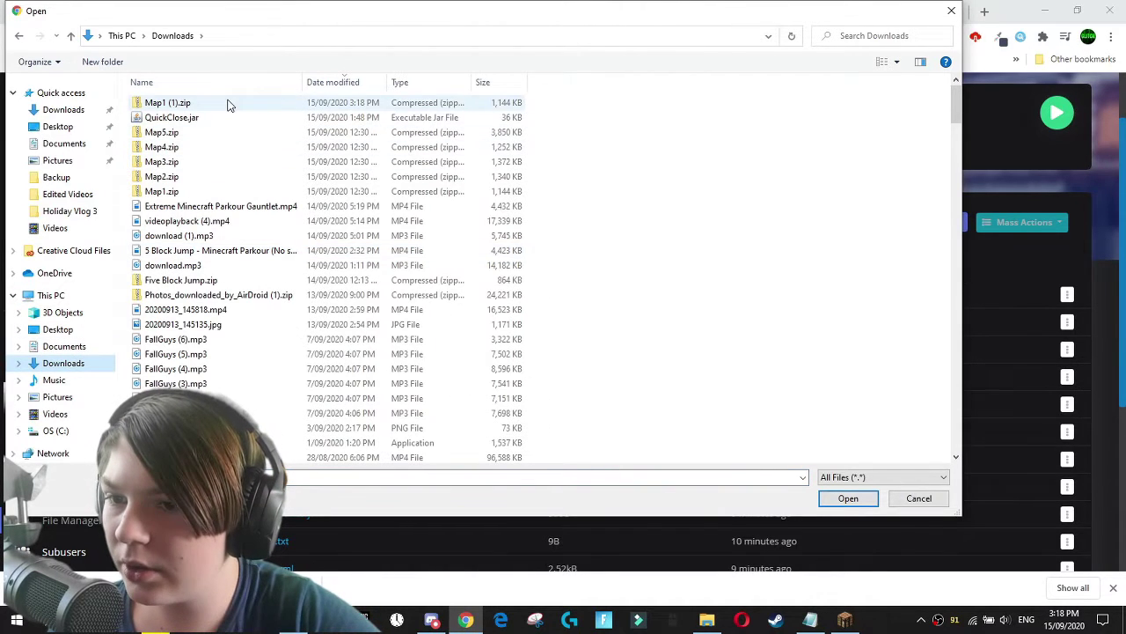
{"action": "left_click", "coordinate": [169, 191]}
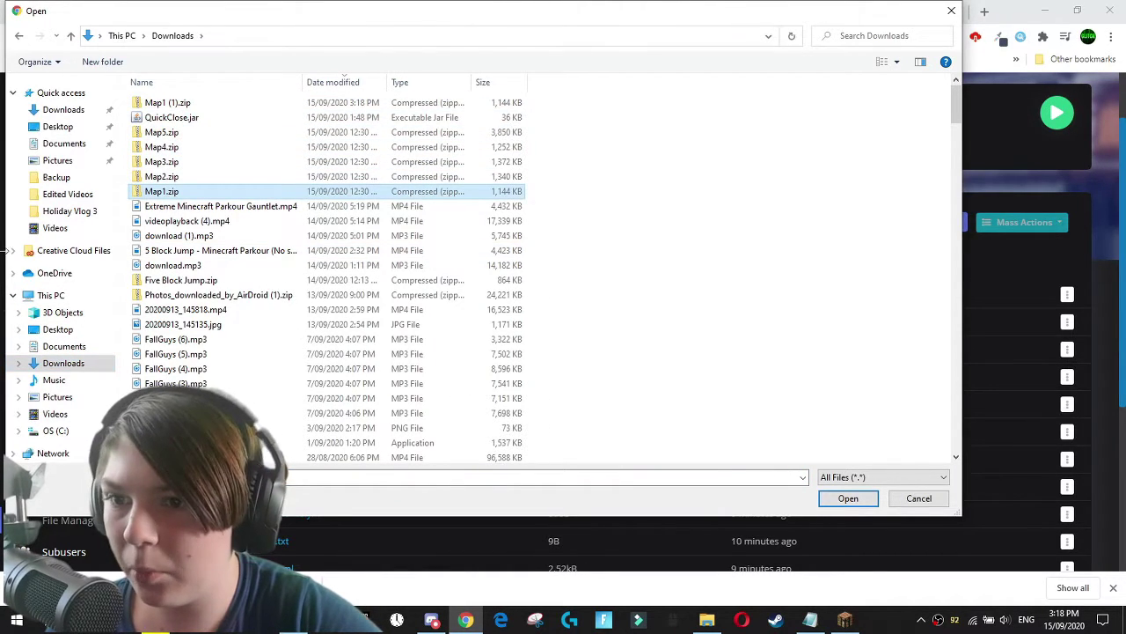
{"action": "left_click", "coordinate": [847, 499]}
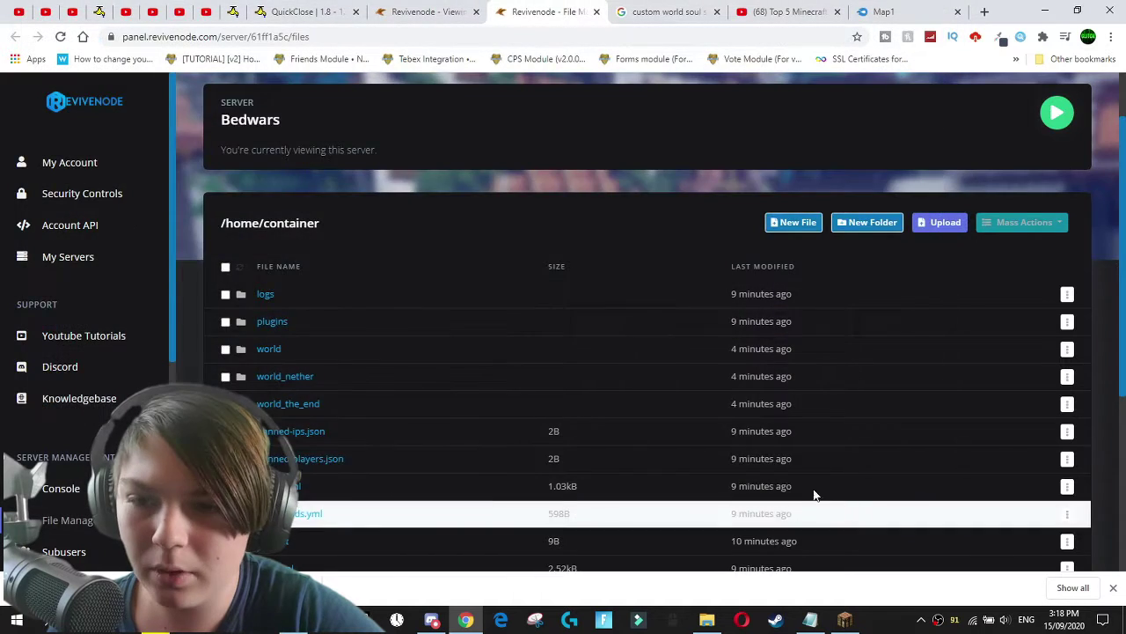
{"action": "scroll", "coordinate": [792, 475], "scroll_direction": "down", "scroll_amount": 5}
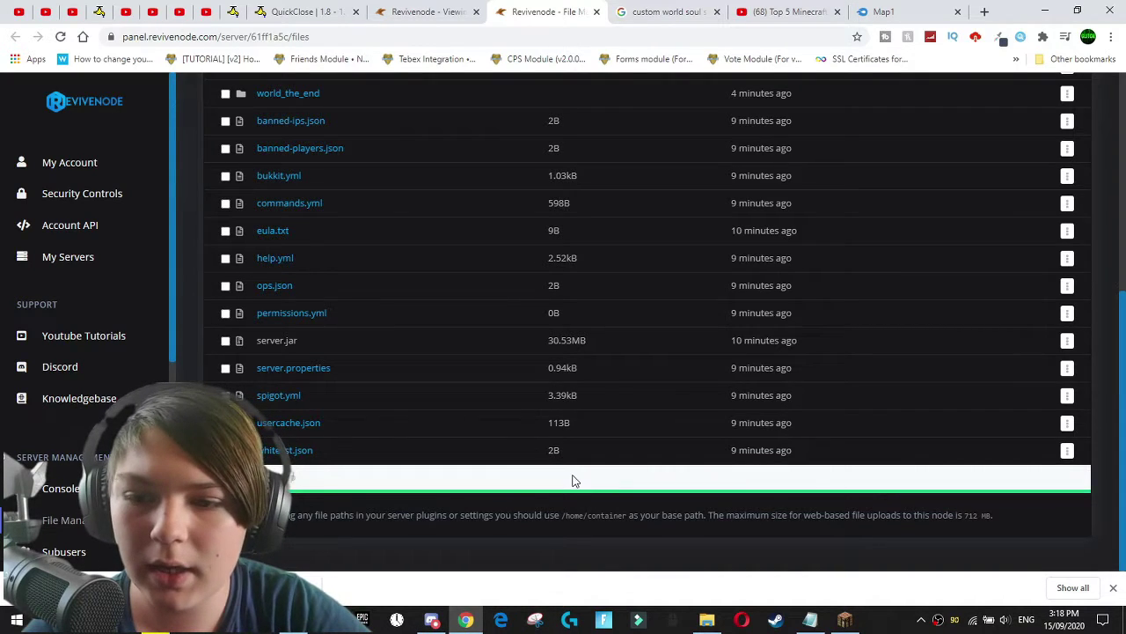
Reload the server's file list and decompress Map1.zip in /home/container.
{"action": "left_click", "coordinate": [60, 38]}
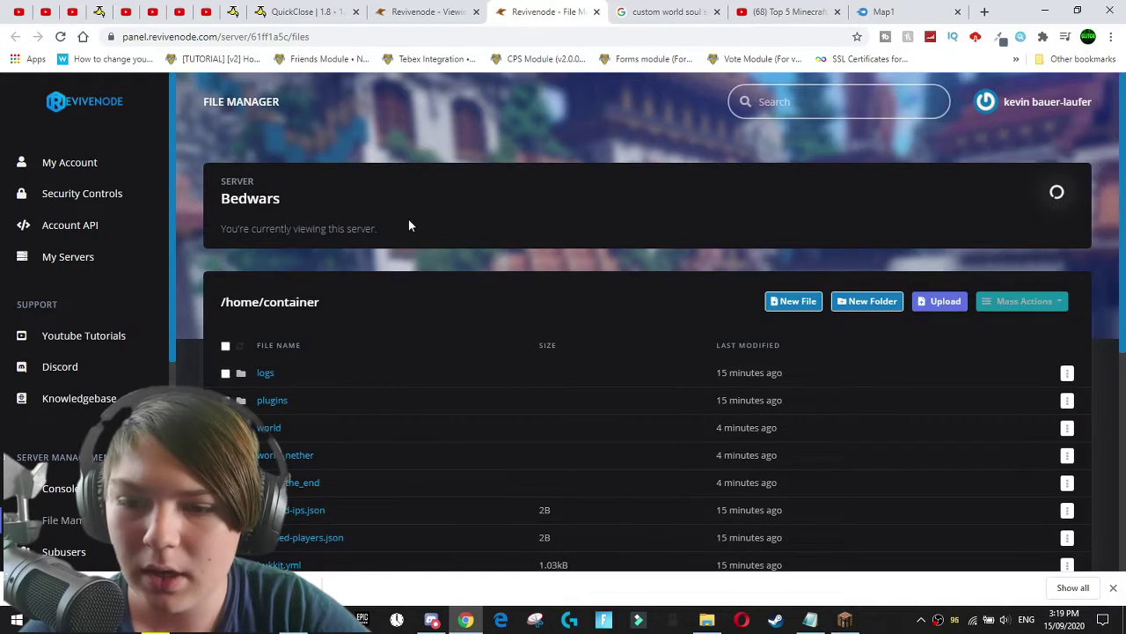
{"action": "scroll", "coordinate": [408, 226], "scroll_direction": "down", "scroll_amount": 5}
{"action": "right_click", "coordinate": [291, 286]}
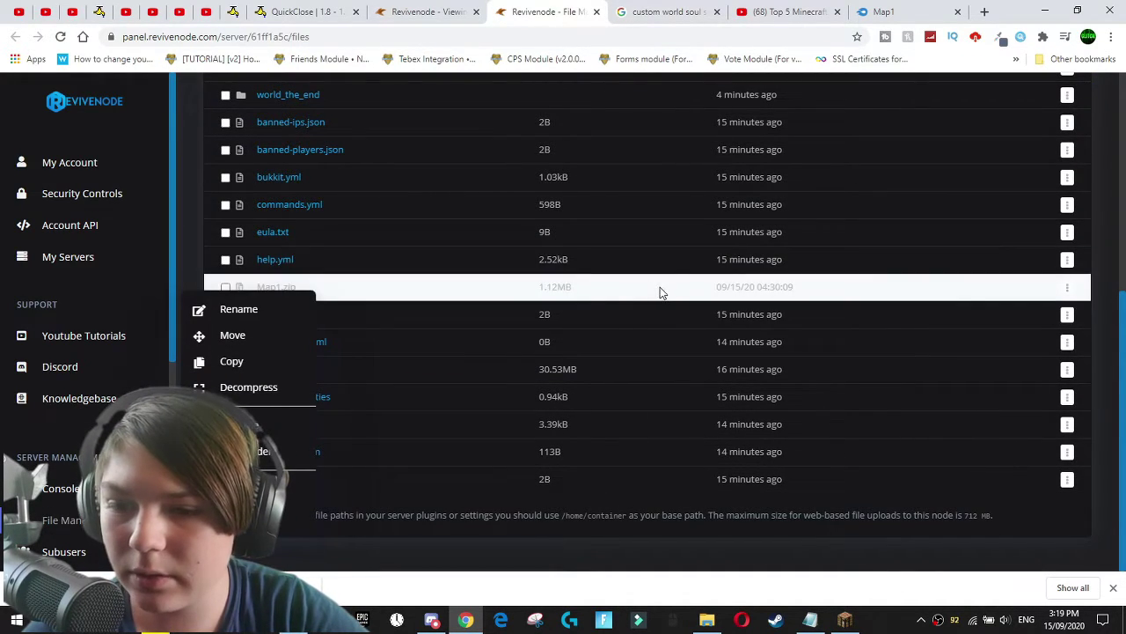
{"action": "left_click", "coordinate": [251, 387]}
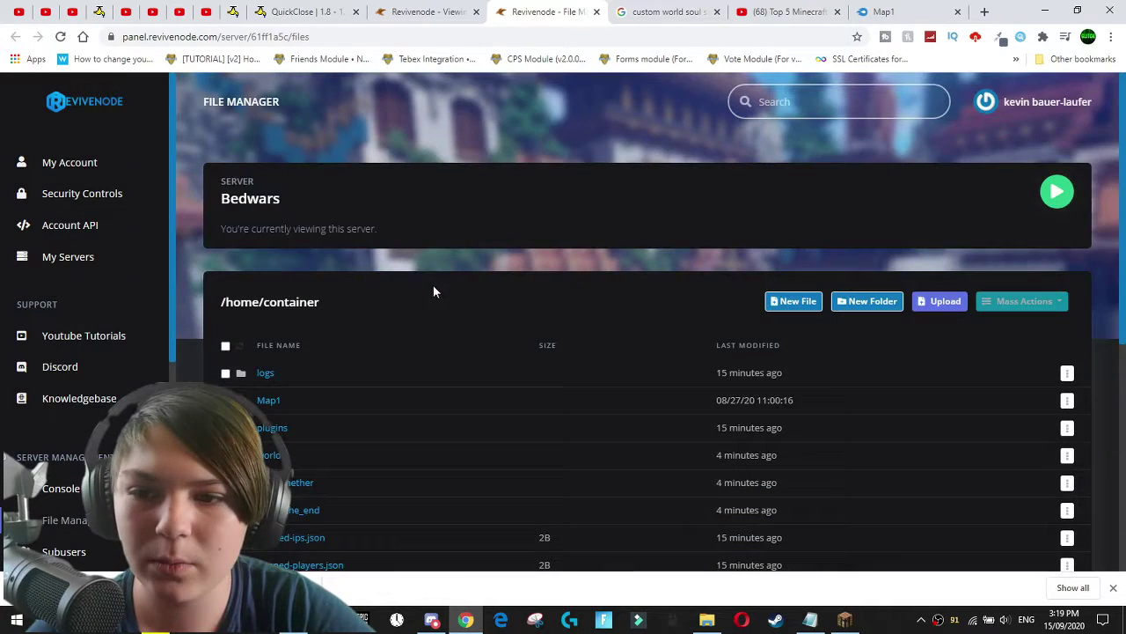
{"action": "scroll", "coordinate": [418, 298], "scroll_direction": "down", "scroll_amount": 2}
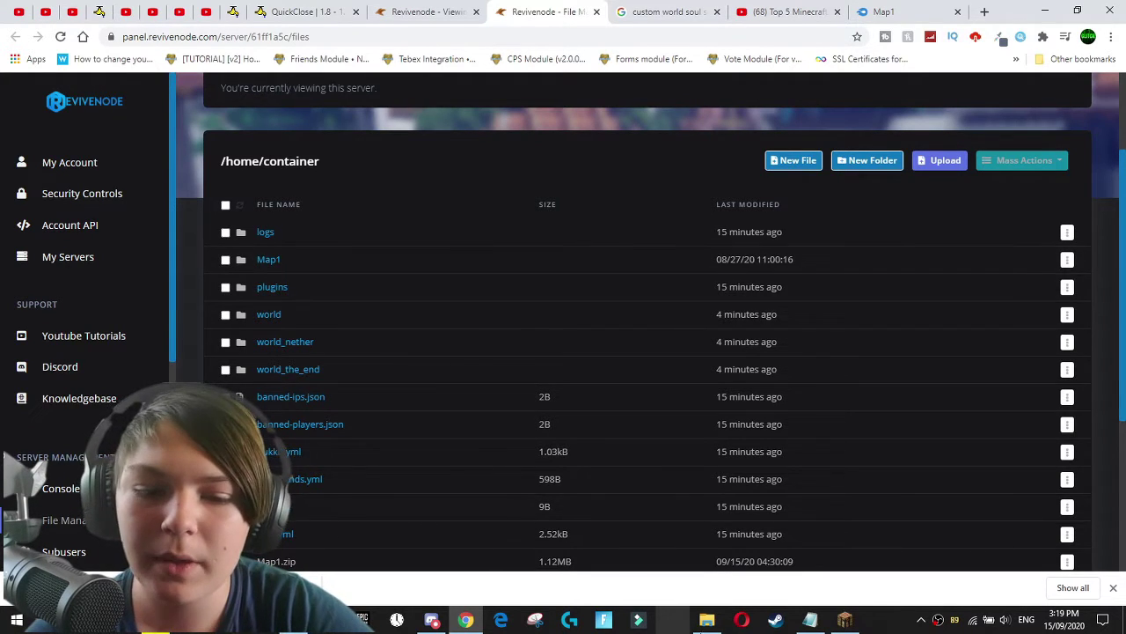
Switch to Minecraft to view the world currently running on the server, and return to the file manager in Chrome.
{"action": "left_click", "coordinate": [844, 620]}
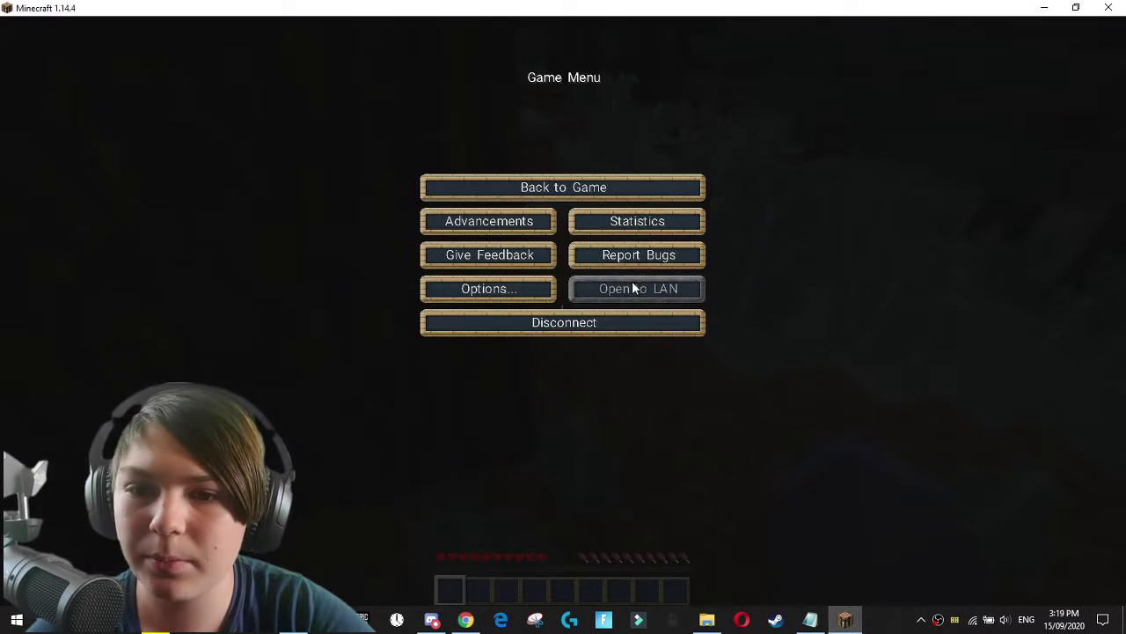
{"action": "key", "text": "Escape"}
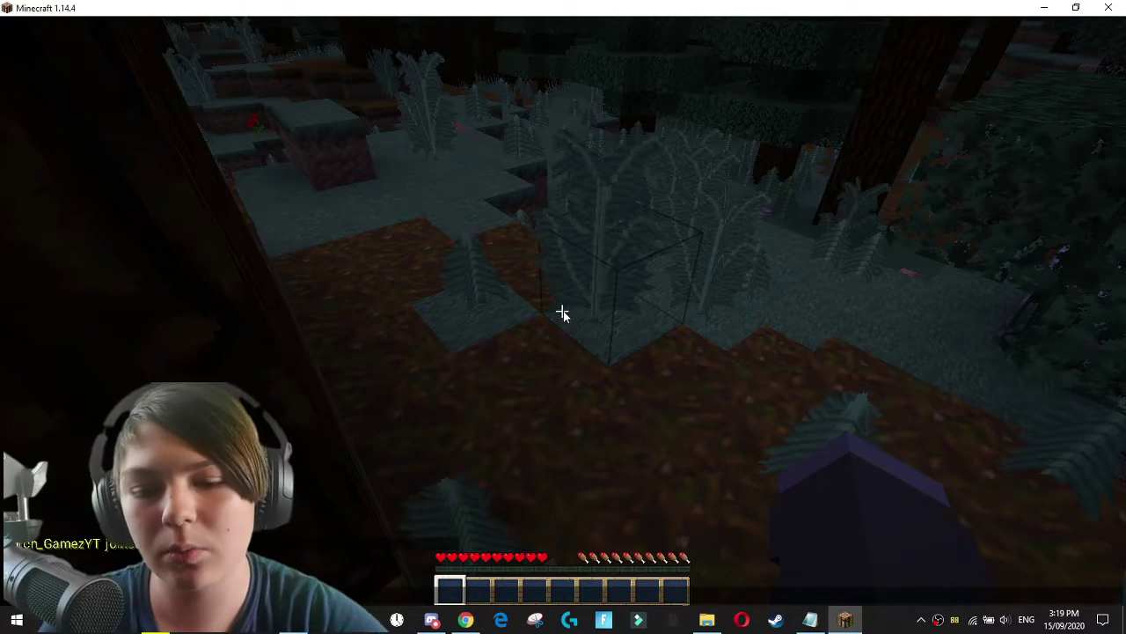
{"action": "key", "text": "Escape"}
{"action": "key", "text": "alt+Tab"}
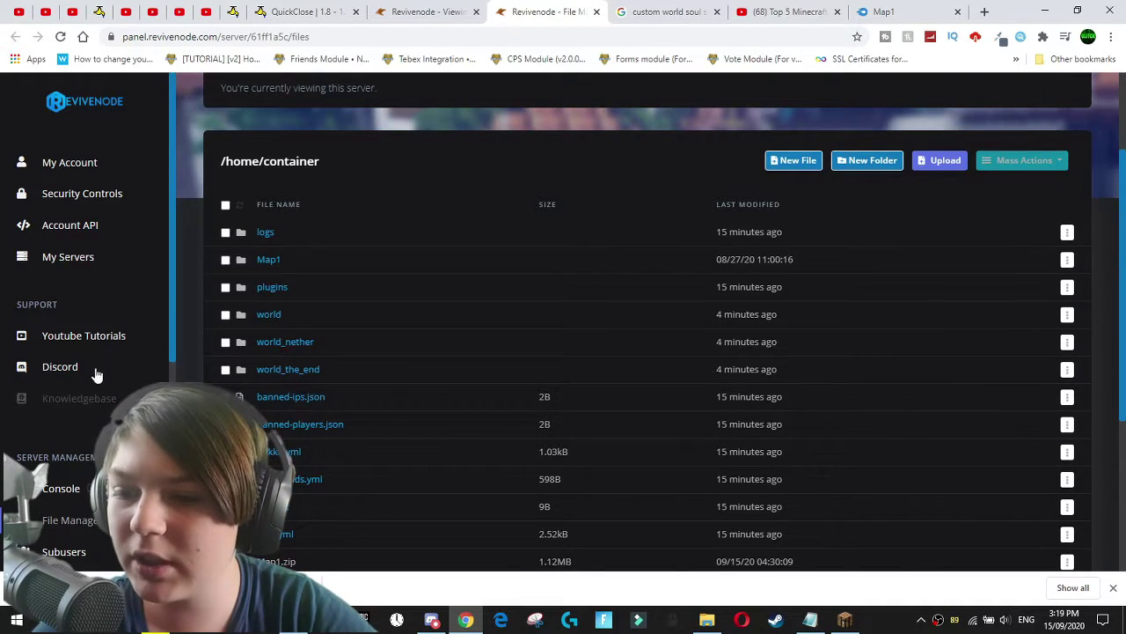
Open the Minecraft server properties editor and stop the Bedwars server from its console.
{"action": "scroll", "coordinate": [133, 307], "scroll_direction": "down", "scroll_amount": 4}
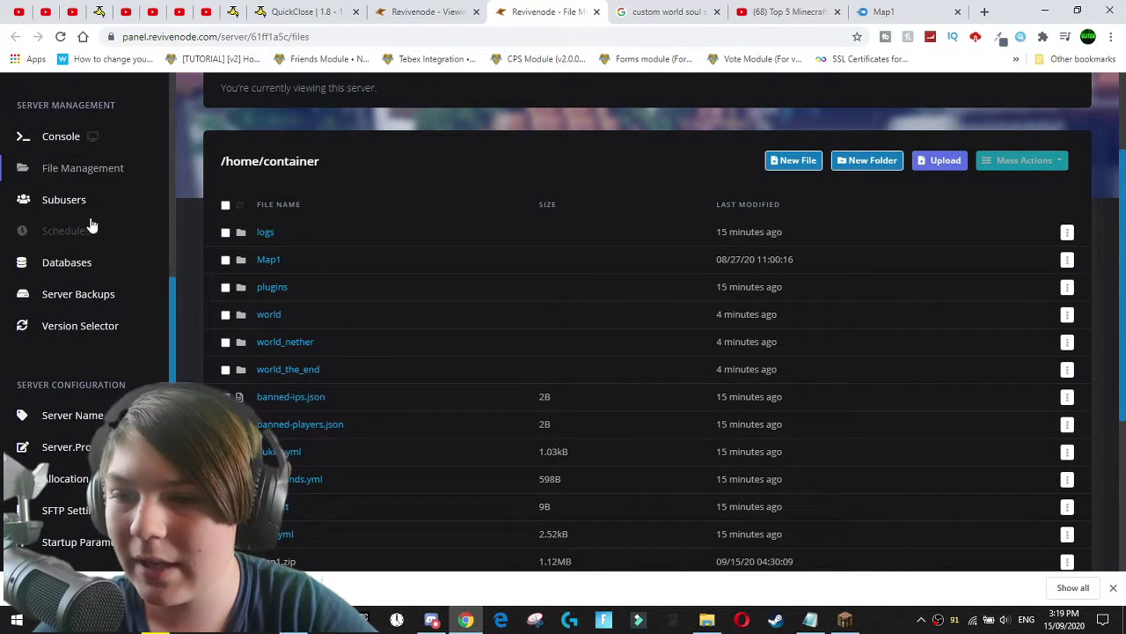
{"action": "left_click", "coordinate": [77, 448]}
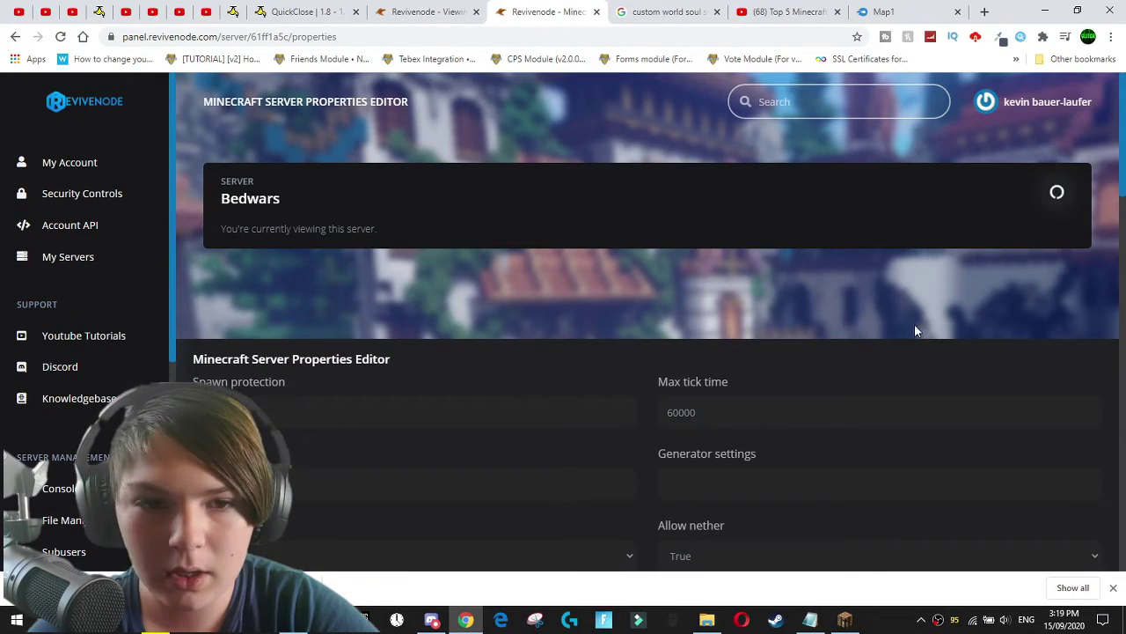
{"action": "left_click_drag", "start_coordinate": [1122, 129], "coordinate": [1122, 305]}
{"action": "left_click", "coordinate": [409, 9]}
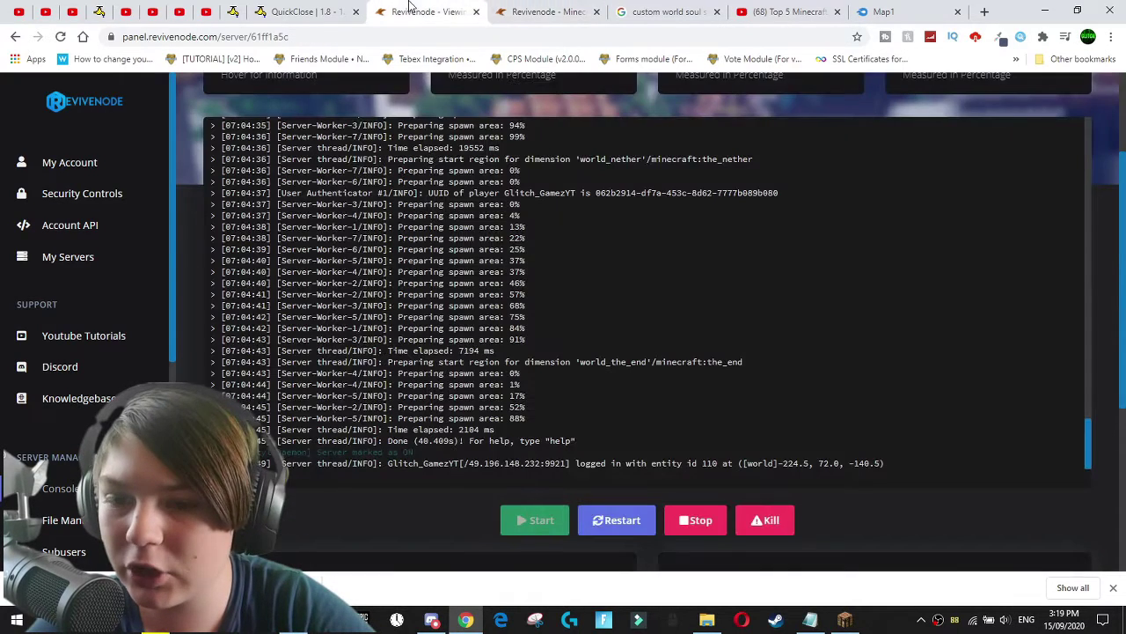
{"action": "left_click", "coordinate": [709, 520]}
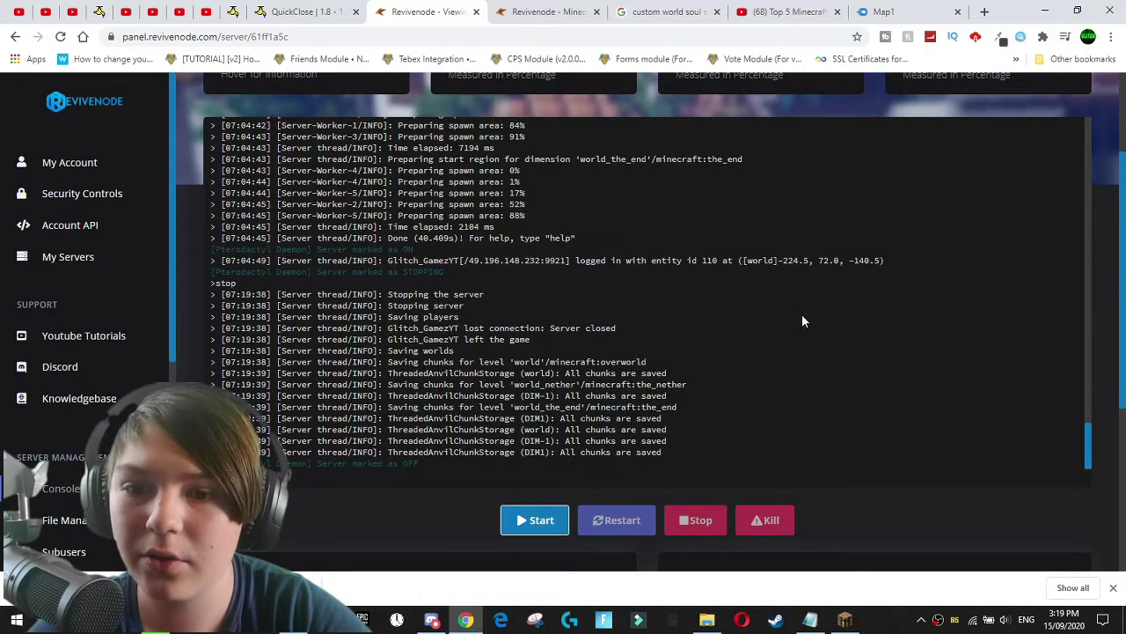
Set the level name in the server properties to Map1 and save the settings.
{"action": "left_click", "coordinate": [545, 11]}
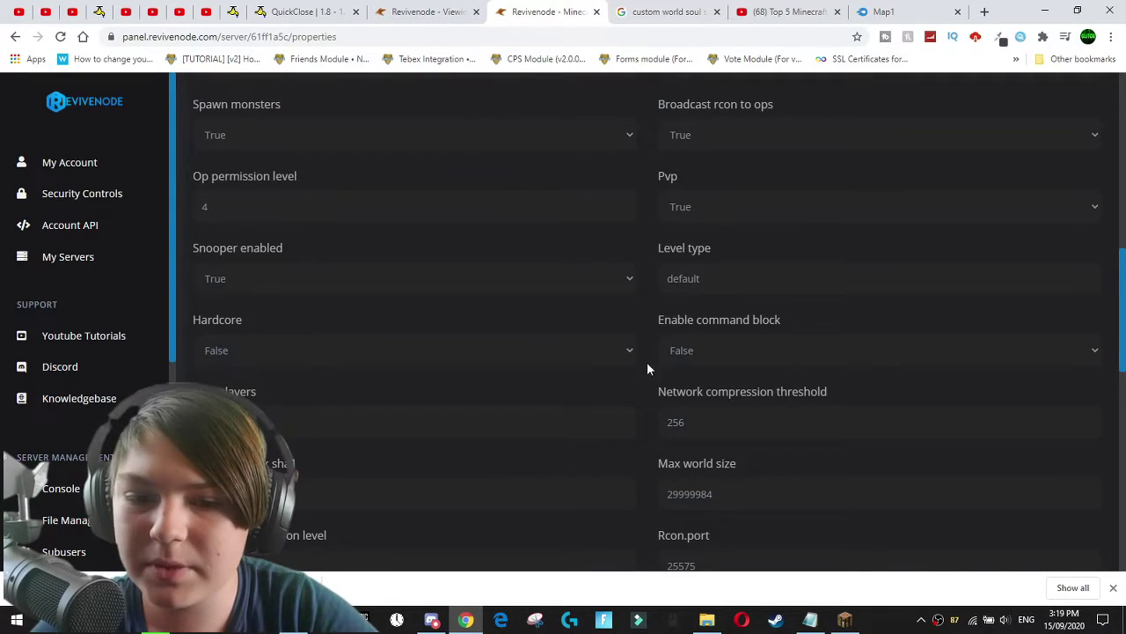
{"action": "left_click_drag", "start_coordinate": [1125, 325], "coordinate": [1091, 464]}
{"action": "left_click_drag", "start_coordinate": [1115, 513], "coordinate": [1123, 433]}
{"action": "left_click_drag", "start_coordinate": [734, 384], "coordinate": [626, 382]}
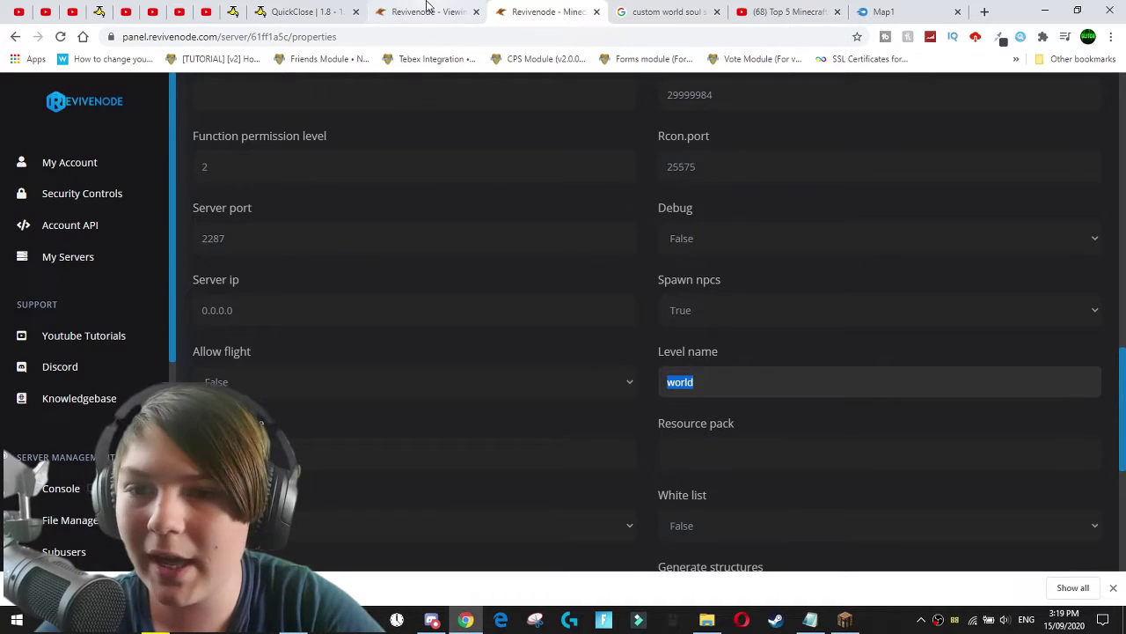
{"action": "left_click", "coordinate": [427, 12]}
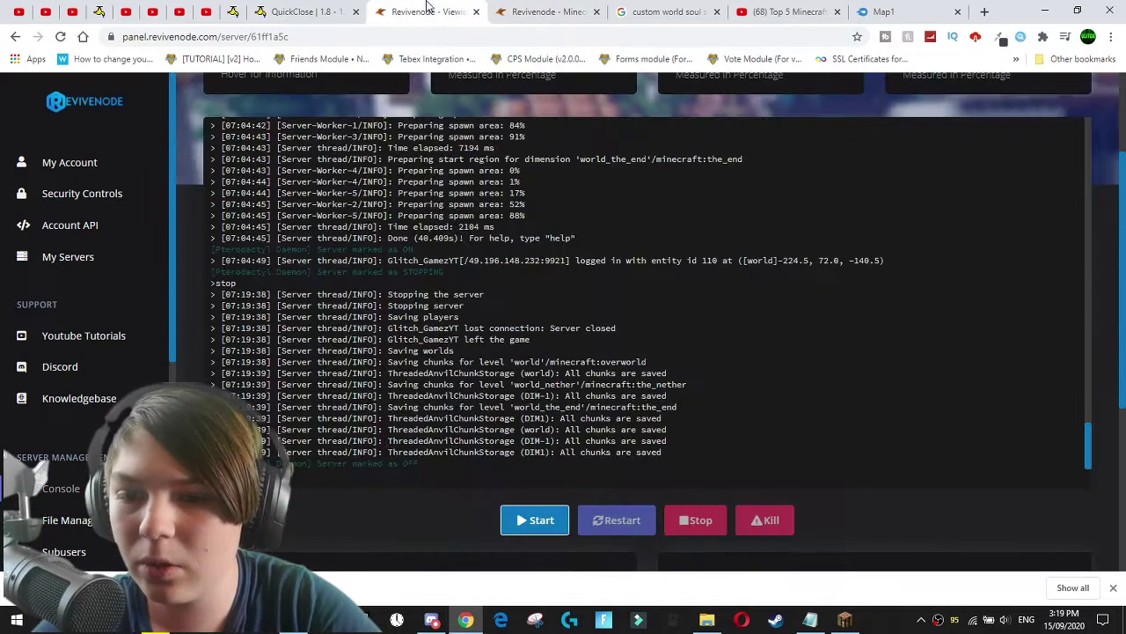
{"action": "left_click", "coordinate": [546, 11]}
{"action": "type", "text": "Map"}
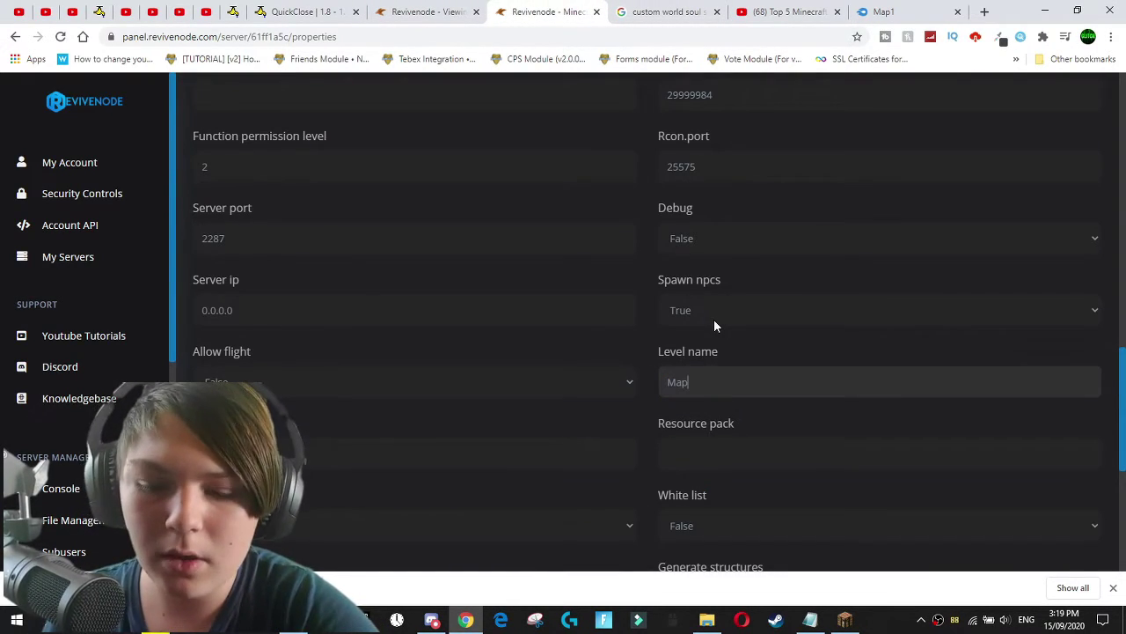
{"action": "type", "text": "1"}
{"action": "scroll", "coordinate": [829, 340], "scroll_direction": "down", "scroll_amount": 5}
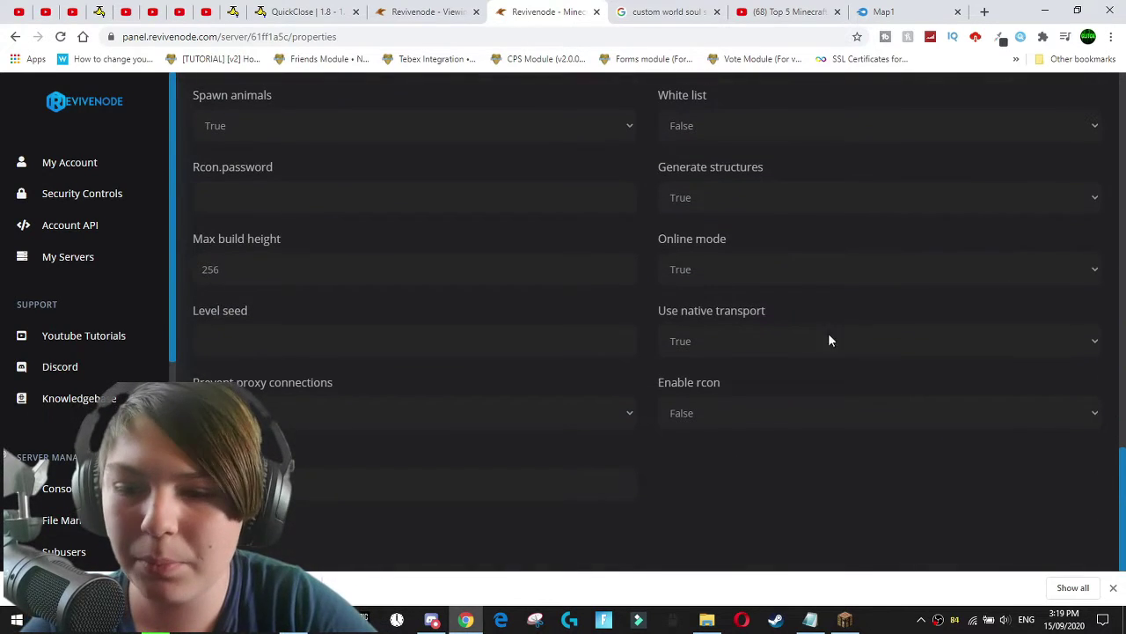
{"action": "key", "text": "Return"}
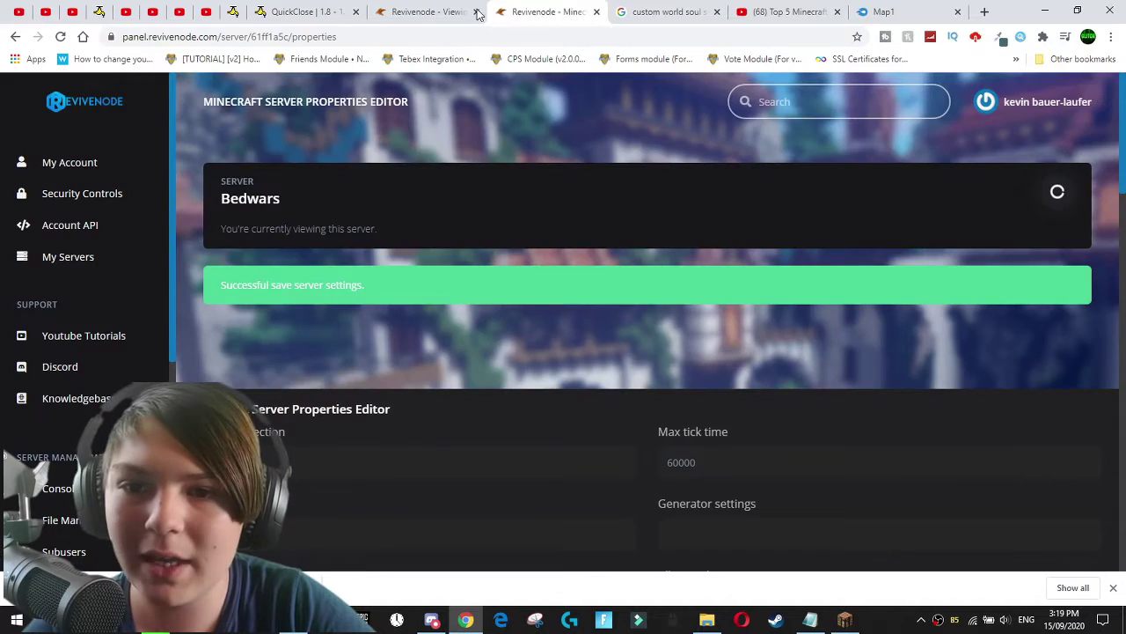
Start the Bedwars server from its console and check the start-up output.
{"action": "left_click", "coordinate": [428, 7]}
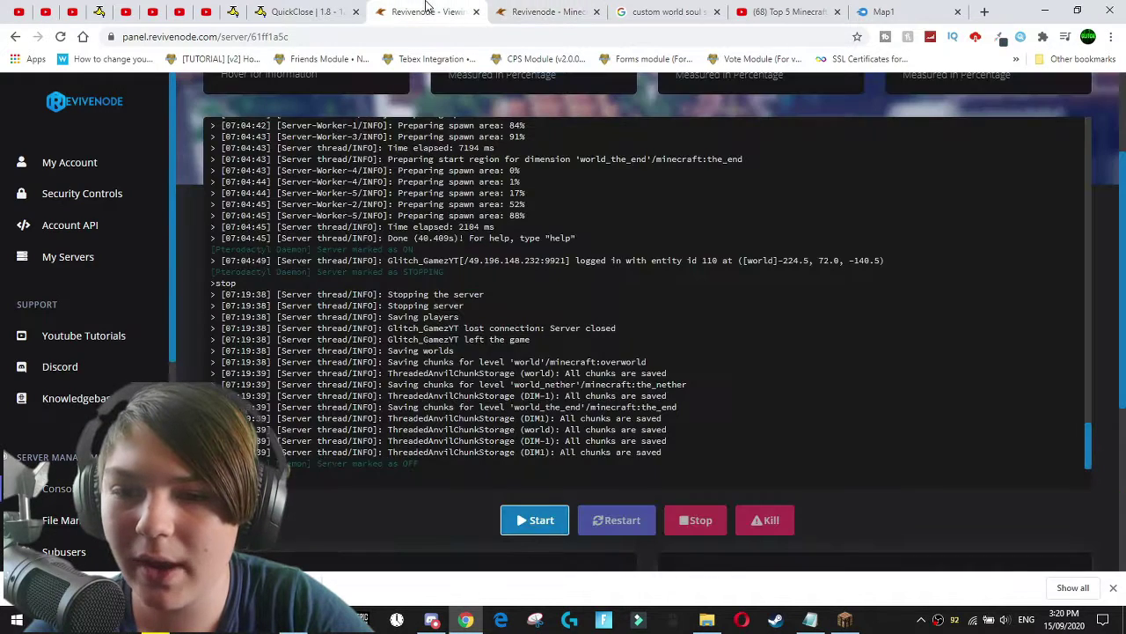
{"action": "left_click", "coordinate": [539, 521]}
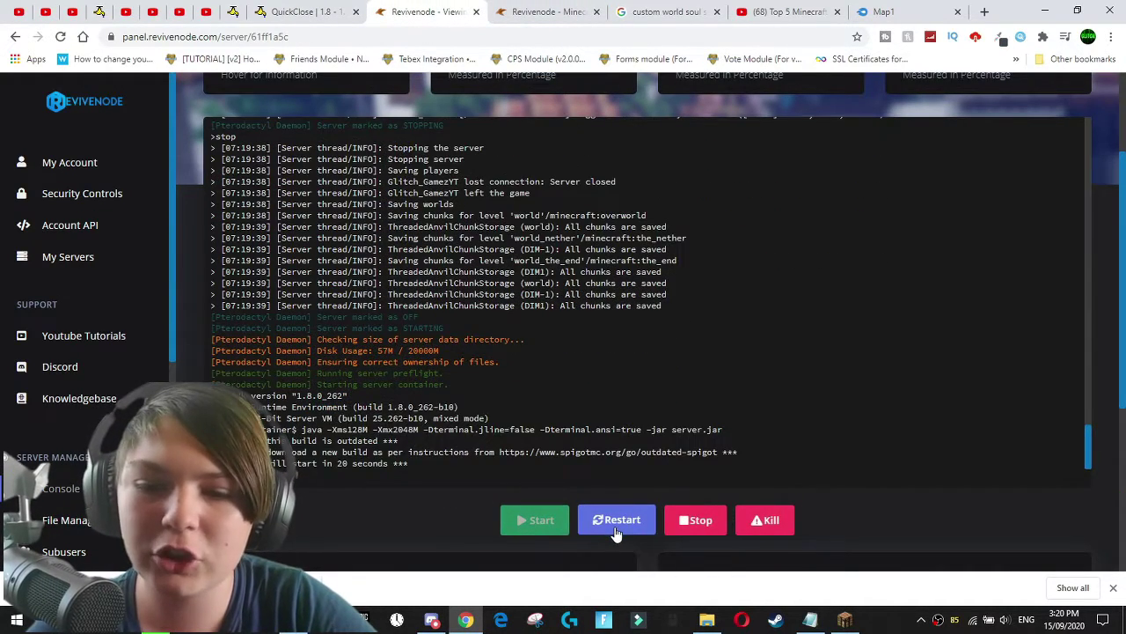
{"action": "left_click_drag", "start_coordinate": [406, 463], "coordinate": [277, 440]}
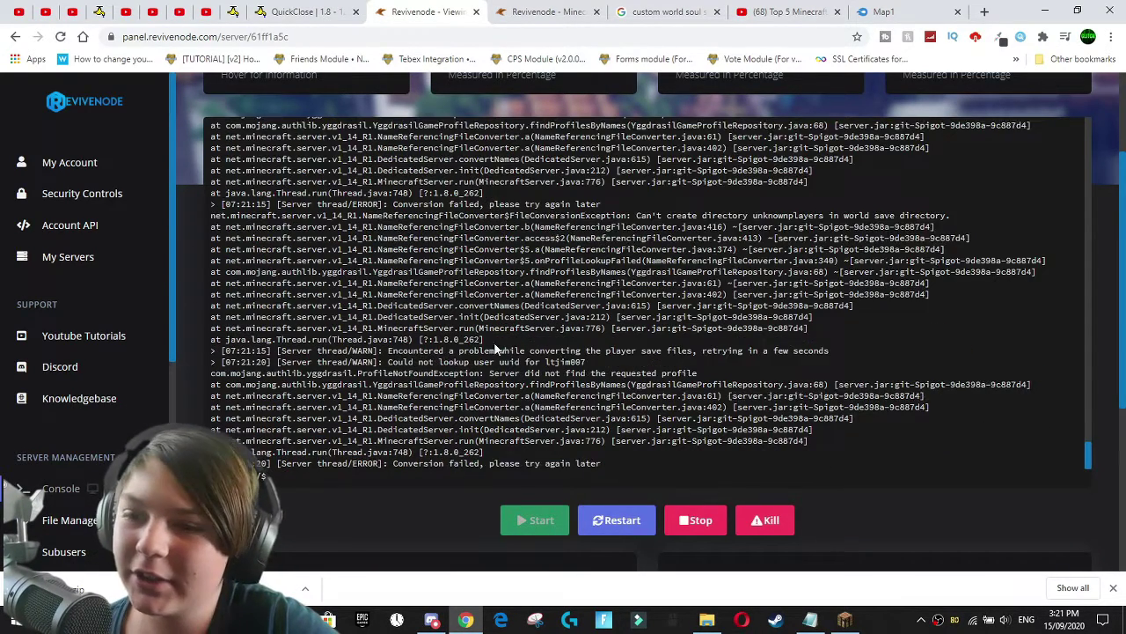
{"action": "left_click", "coordinate": [889, 11]}
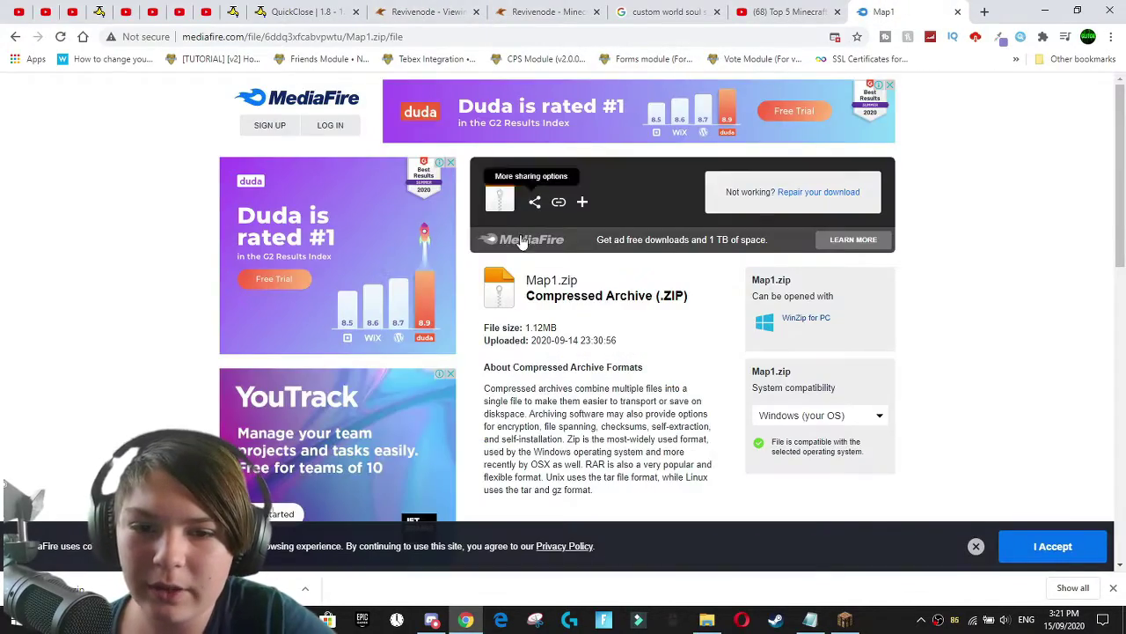
{"action": "left_click", "coordinate": [417, 12]}
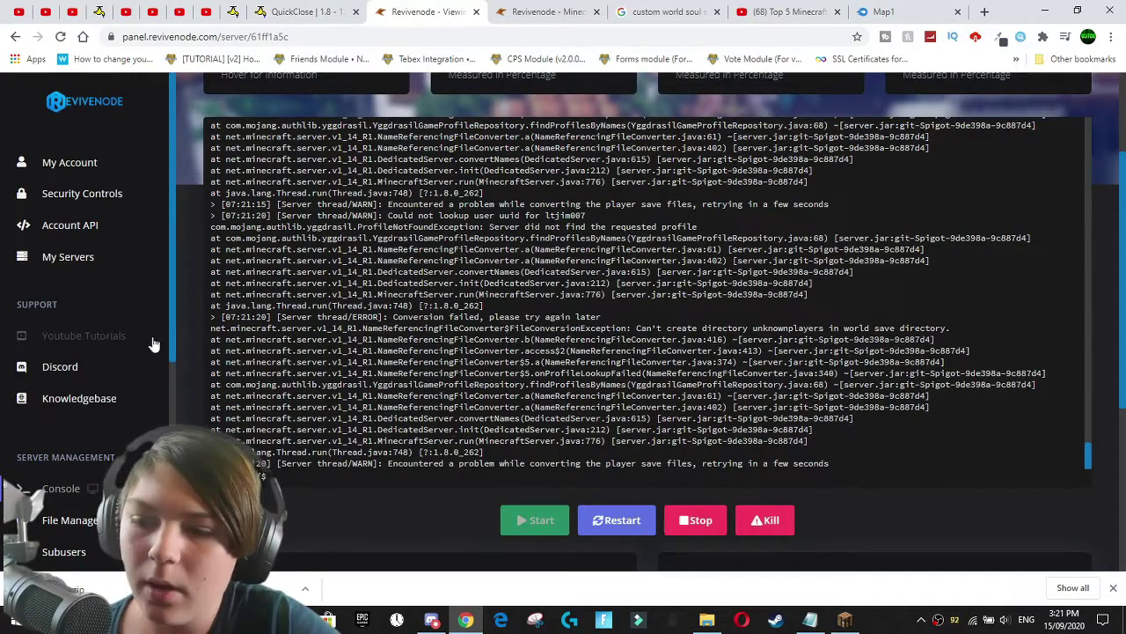
Delete the players folder from the Map1 world folder in the server's file manager.
{"action": "scroll", "coordinate": [154, 343], "scroll_direction": "down", "scroll_amount": 5}
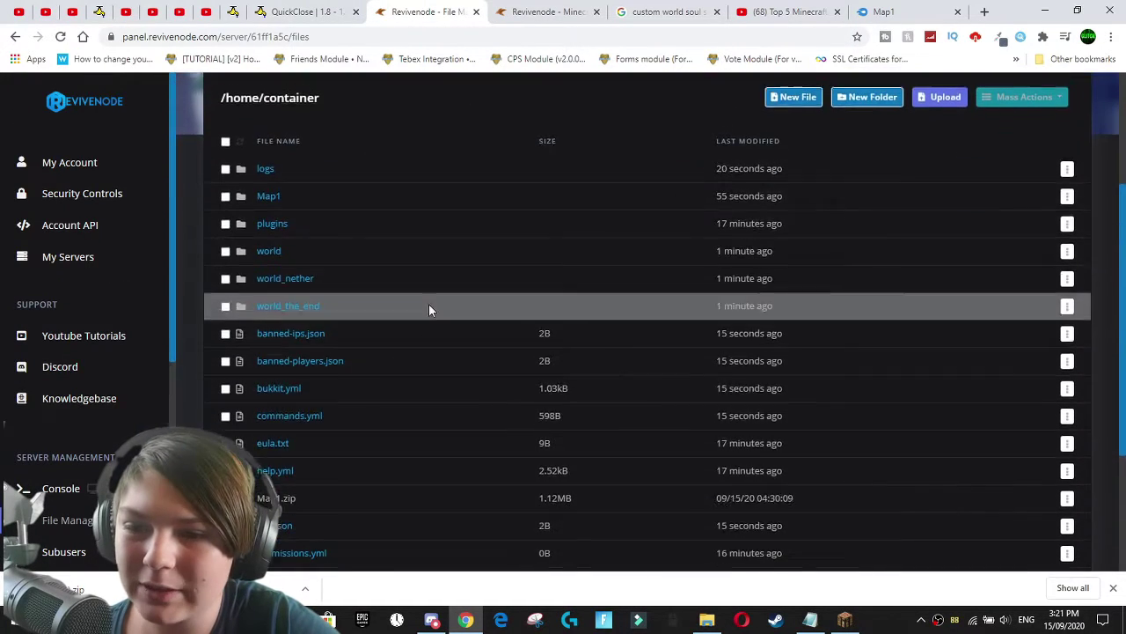
{"action": "scroll", "coordinate": [429, 309], "scroll_direction": "down", "scroll_amount": 1}
{"action": "left_click", "coordinate": [268, 189]}
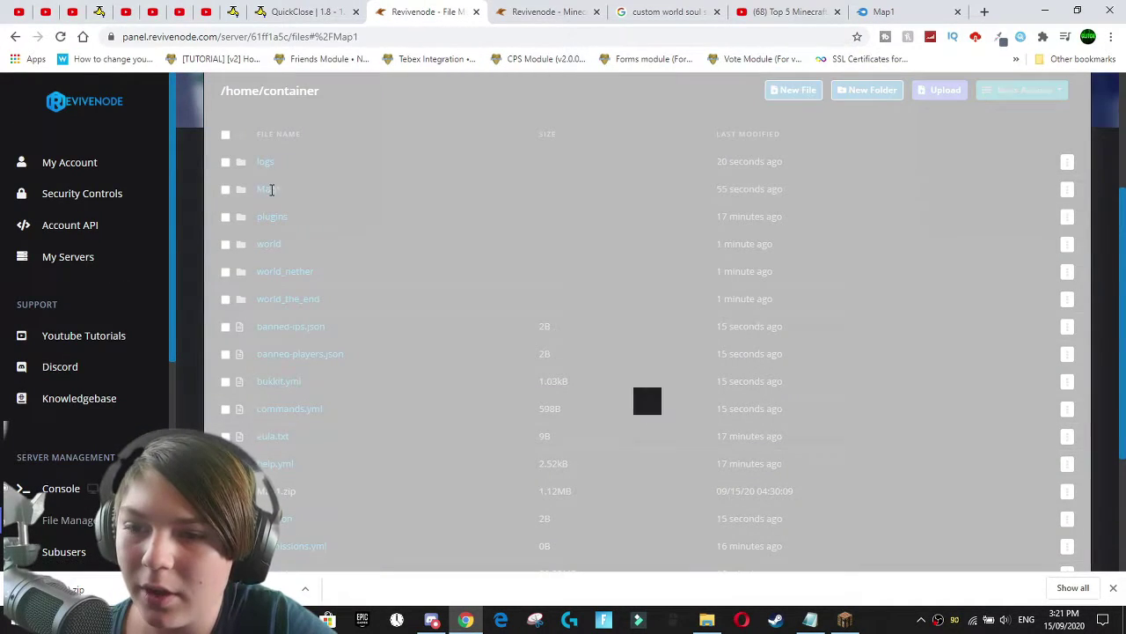
{"action": "scroll", "coordinate": [277, 319], "scroll_direction": "down", "scroll_amount": 2}
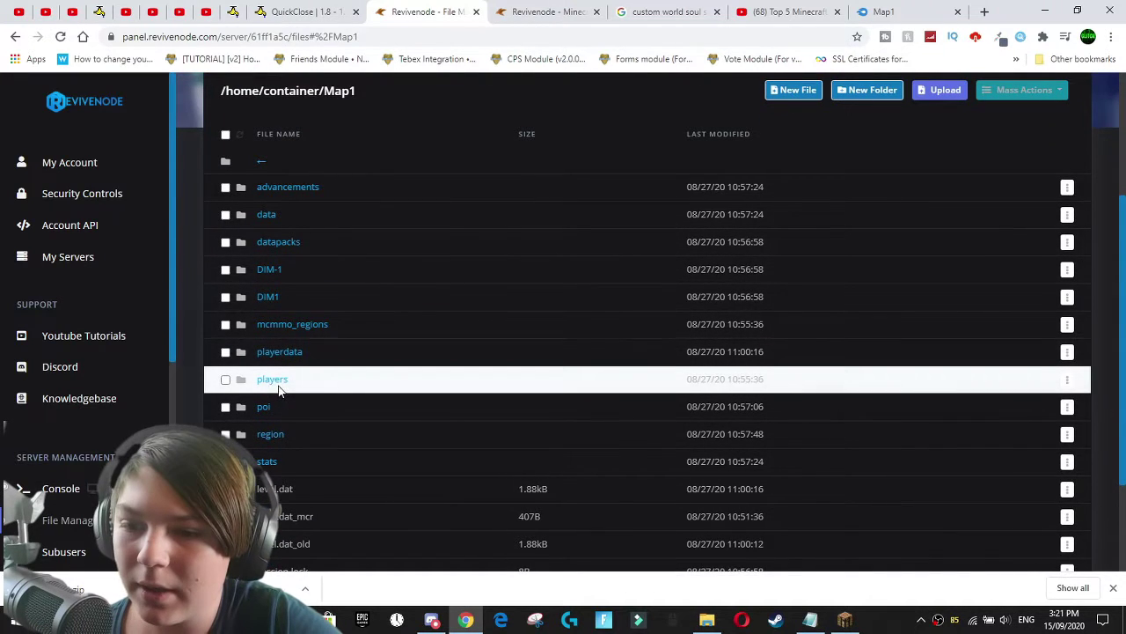
{"action": "right_click", "coordinate": [275, 388]}
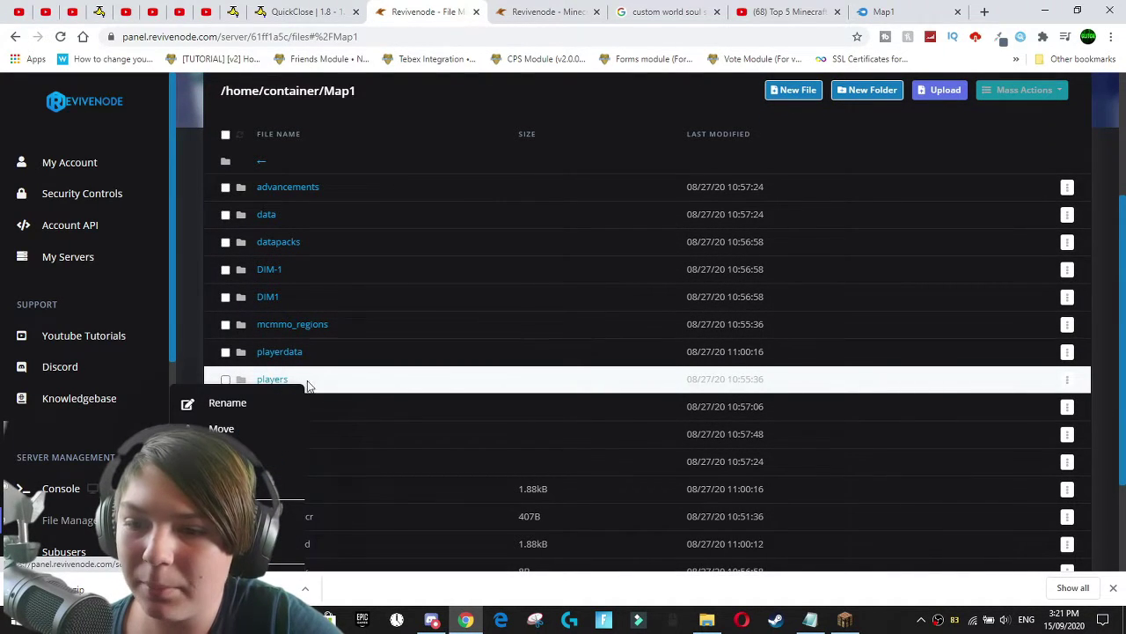
{"action": "scroll", "coordinate": [300, 429], "scroll_direction": "down", "scroll_amount": 2}
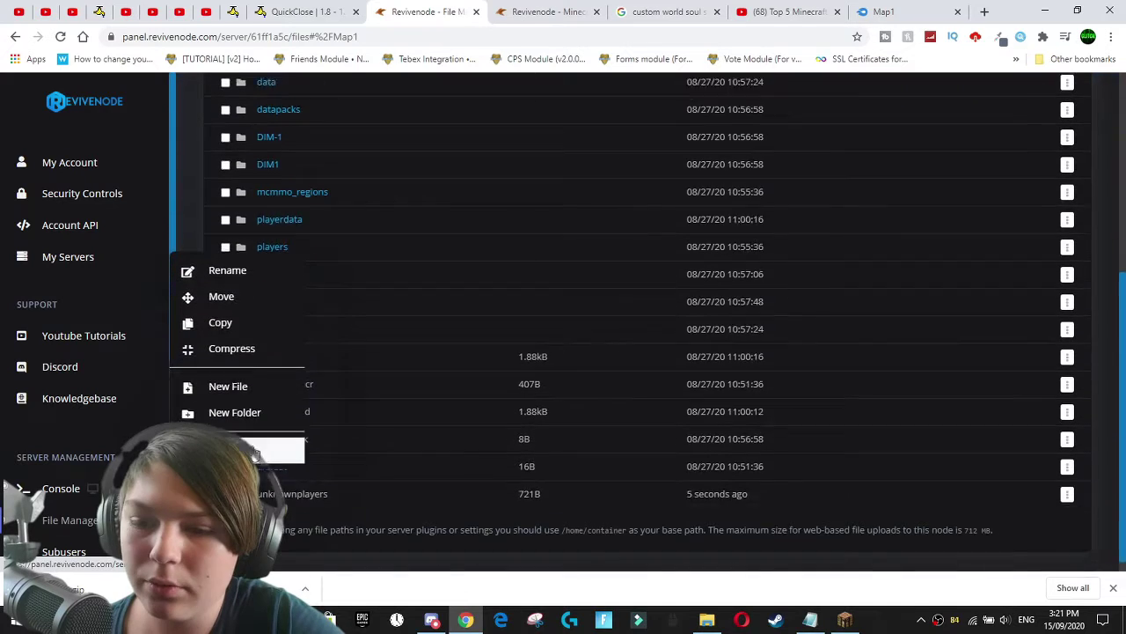
{"action": "left_click", "coordinate": [269, 438]}
{"action": "left_click", "coordinate": [591, 397]}
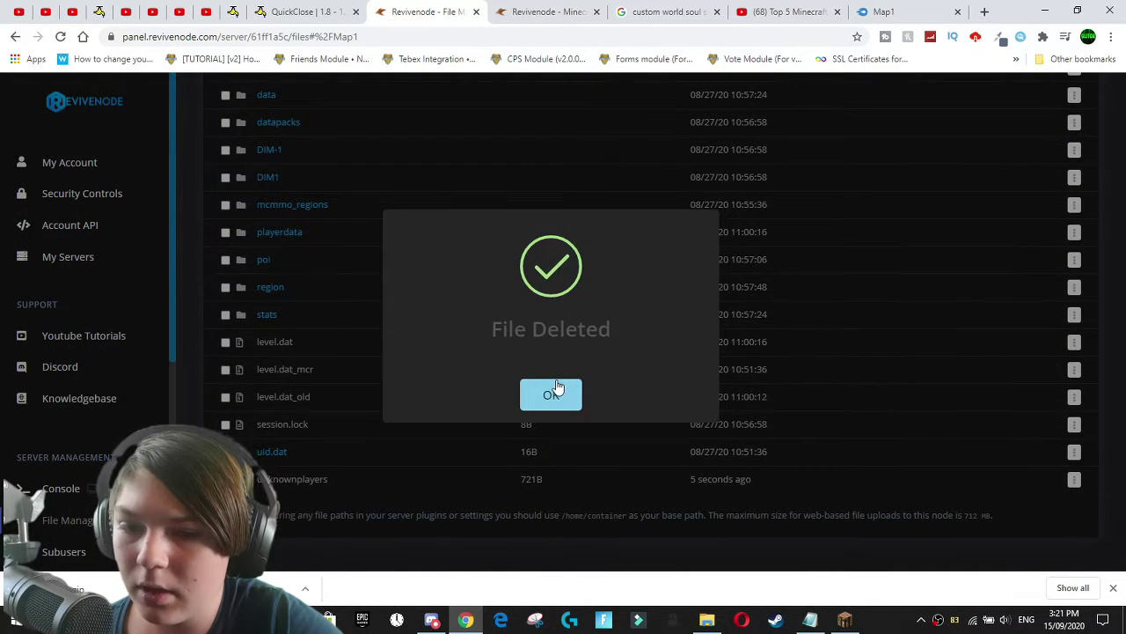
{"action": "left_click", "coordinate": [551, 395]}
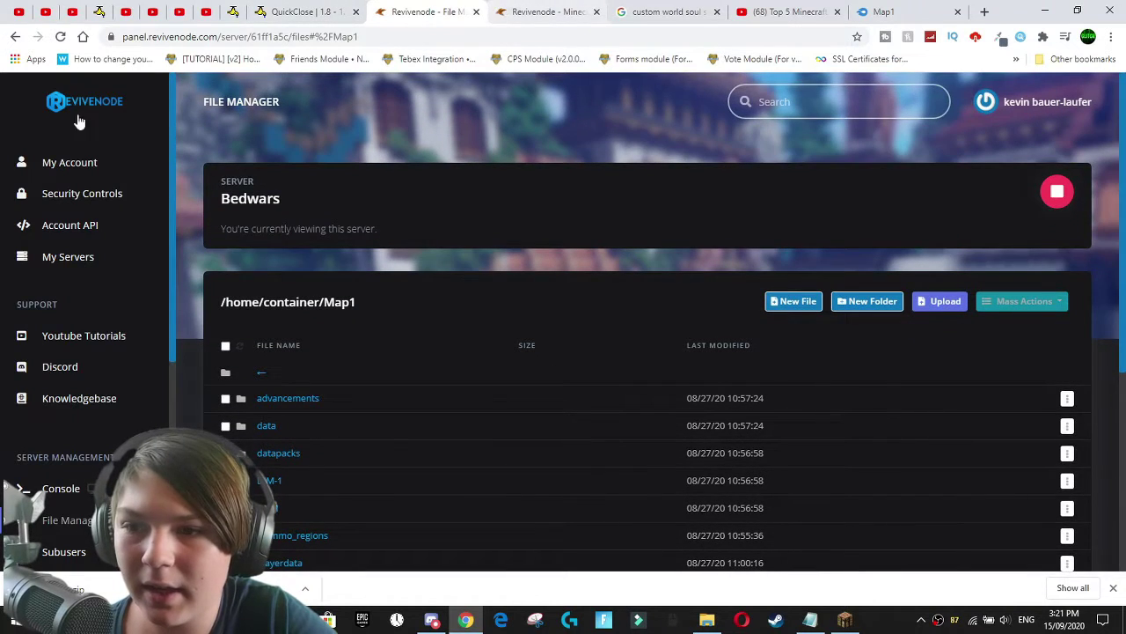
Start the Bedwars server again from its console.
{"action": "left_click", "coordinate": [247, 426]}
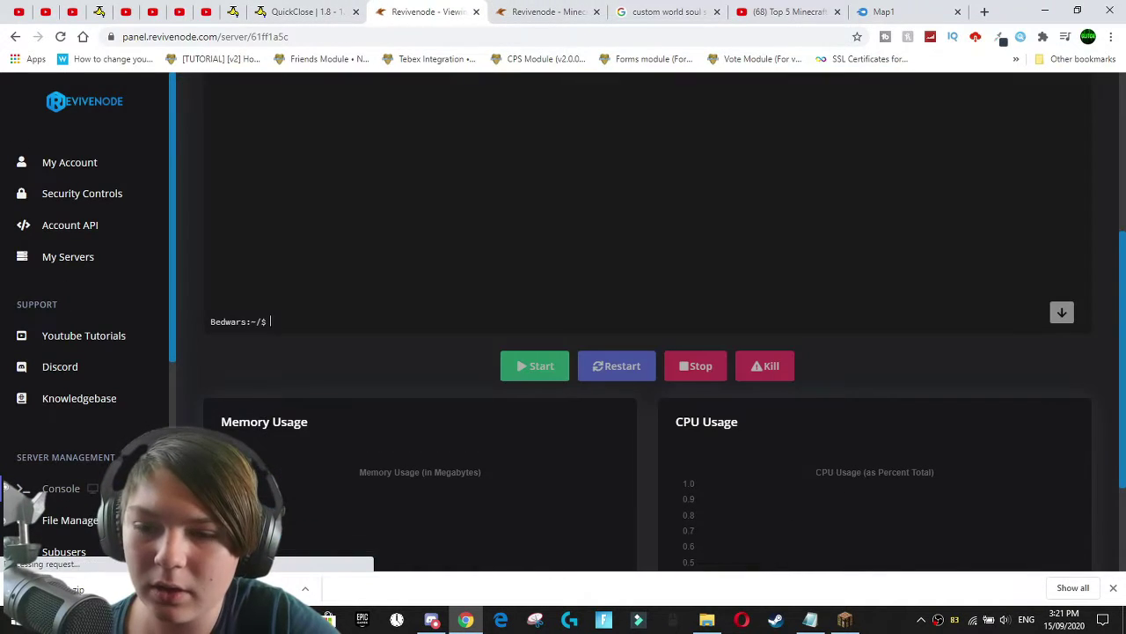
{"action": "scroll", "coordinate": [660, 440], "scroll_direction": "up", "scroll_amount": 2}
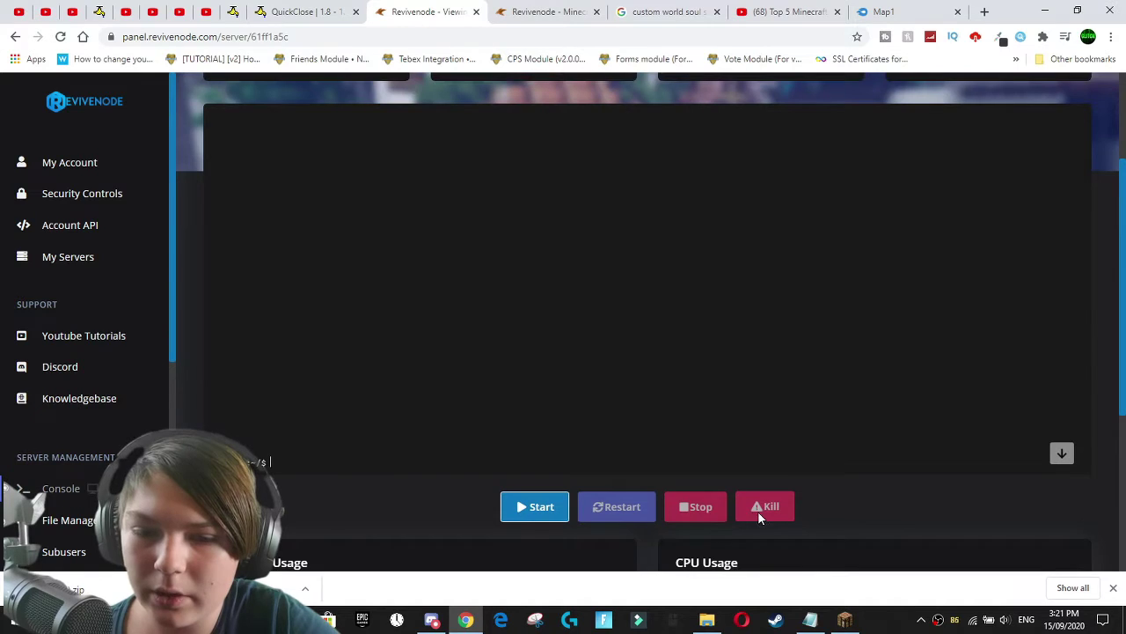
{"action": "left_click", "coordinate": [541, 507]}
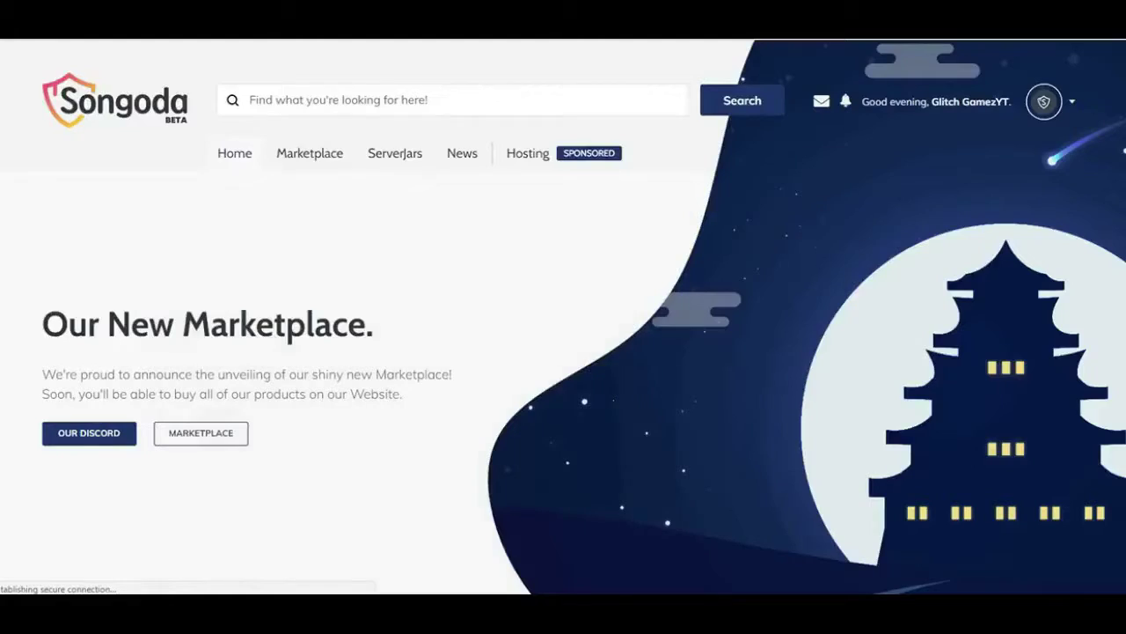
Browse the Songoda website's marketplace and look through its trending, top-rated and full plugin listings.
{"action": "scroll", "coordinate": [563, 317], "scroll_direction": "down", "scroll_amount": 5}
{"action": "scroll", "coordinate": [563, 317], "scroll_direction": "down", "scroll_amount": 10}
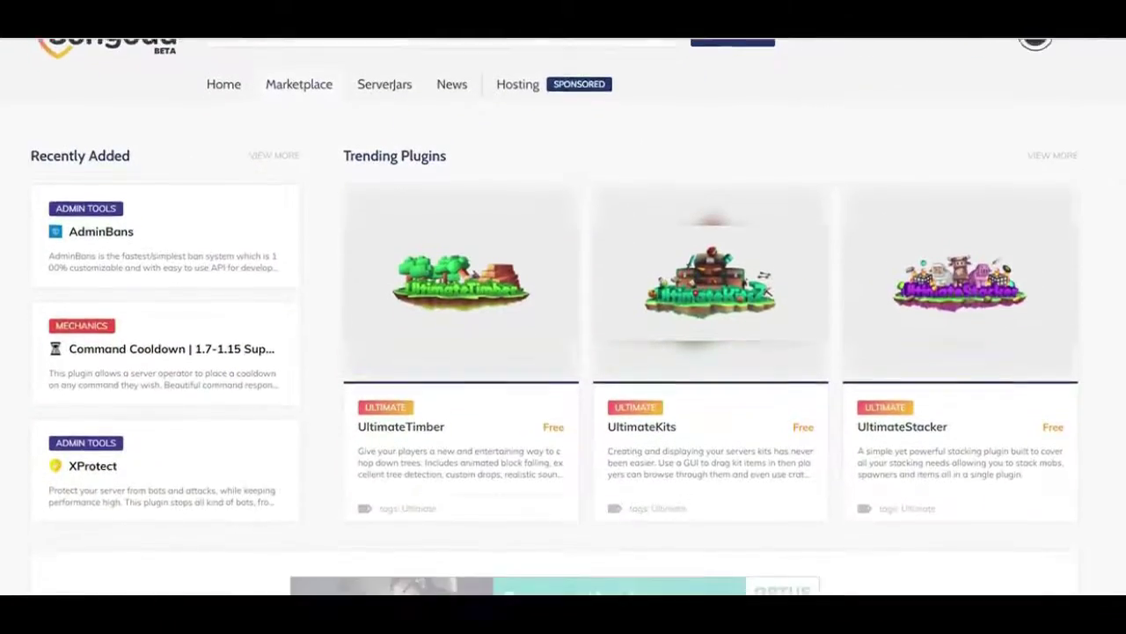
{"action": "scroll", "coordinate": [563, 317], "scroll_direction": "down", "scroll_amount": 13}
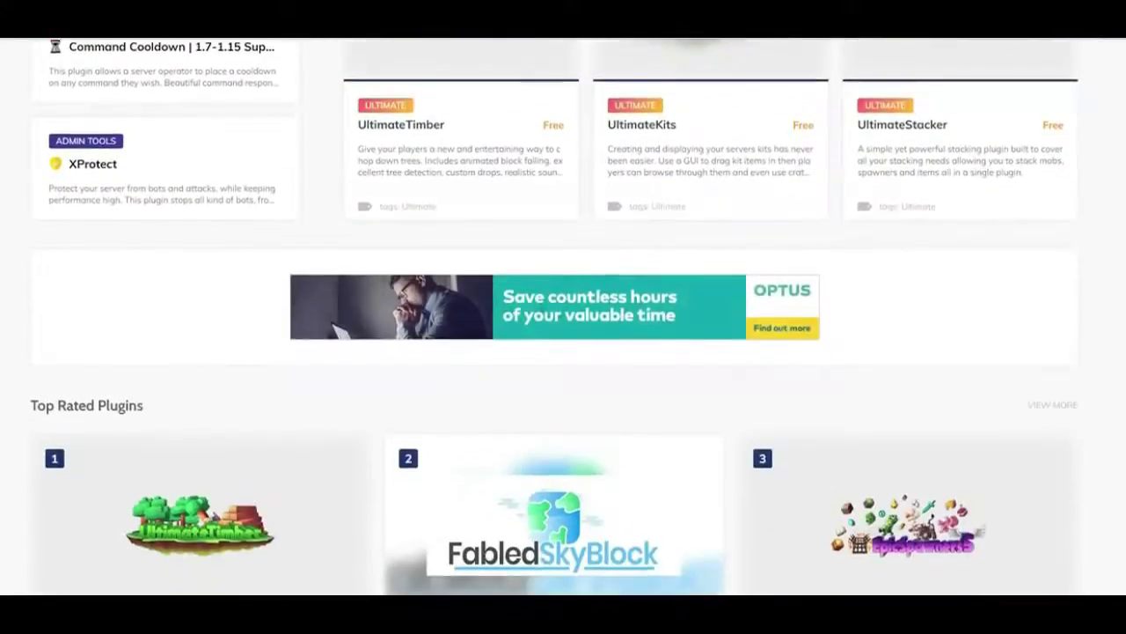
{"action": "scroll", "coordinate": [563, 317], "scroll_direction": "down", "scroll_amount": 3}
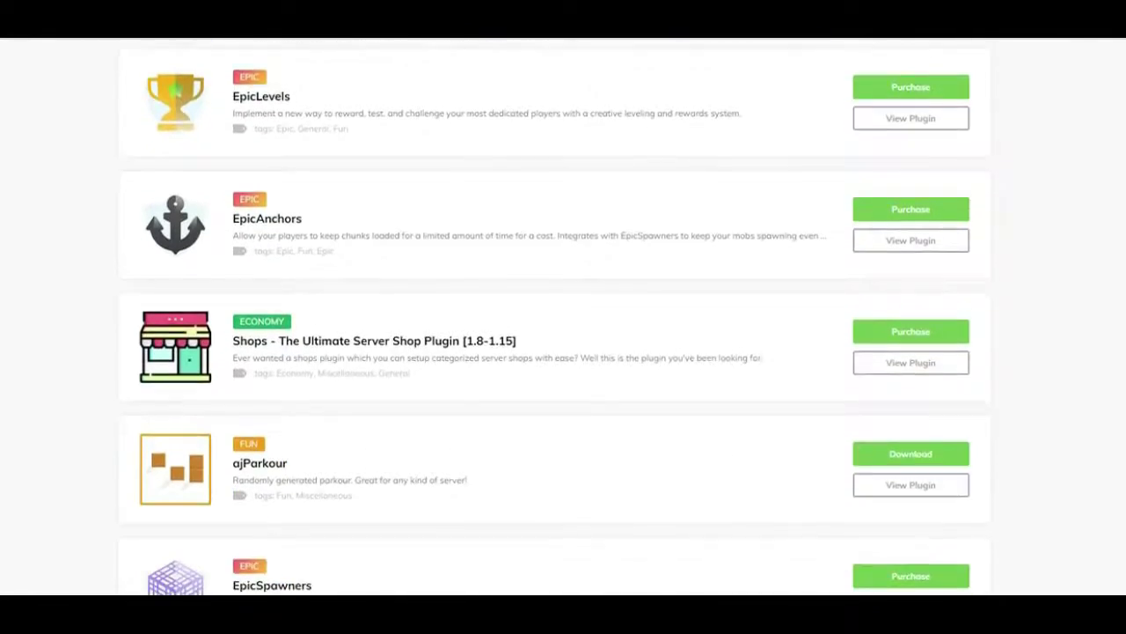
{"action": "scroll", "coordinate": [564, 317], "scroll_direction": "down", "scroll_amount": 3}
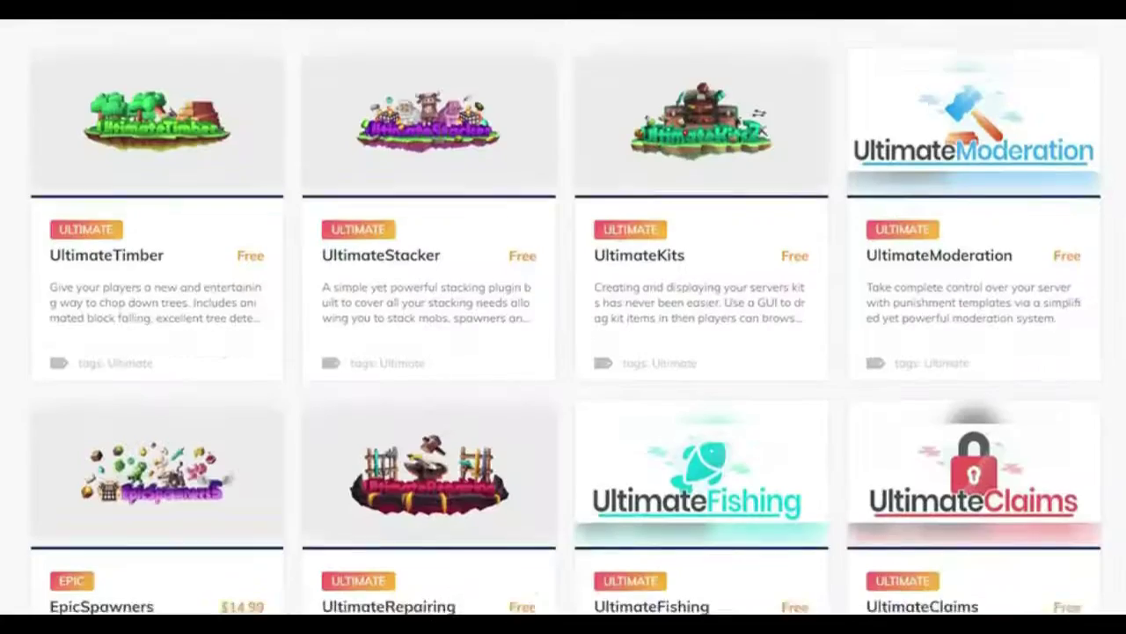
{"action": "scroll", "coordinate": [563, 316], "scroll_direction": "down", "scroll_amount": 3}
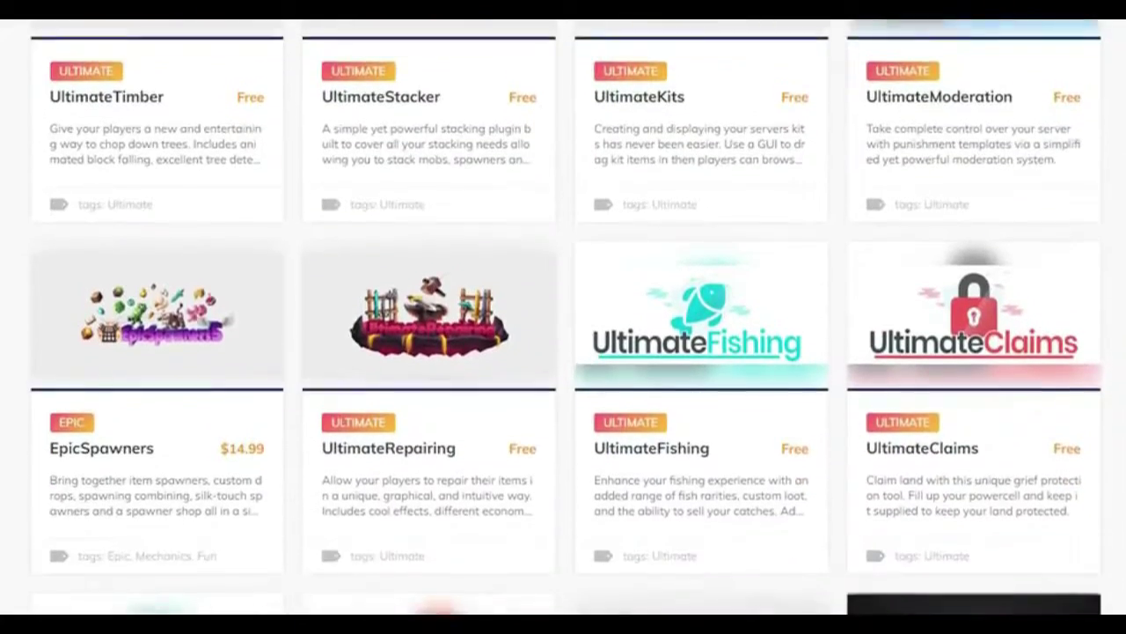
{"action": "scroll", "coordinate": [564, 317], "scroll_direction": "down", "scroll_amount": 7}
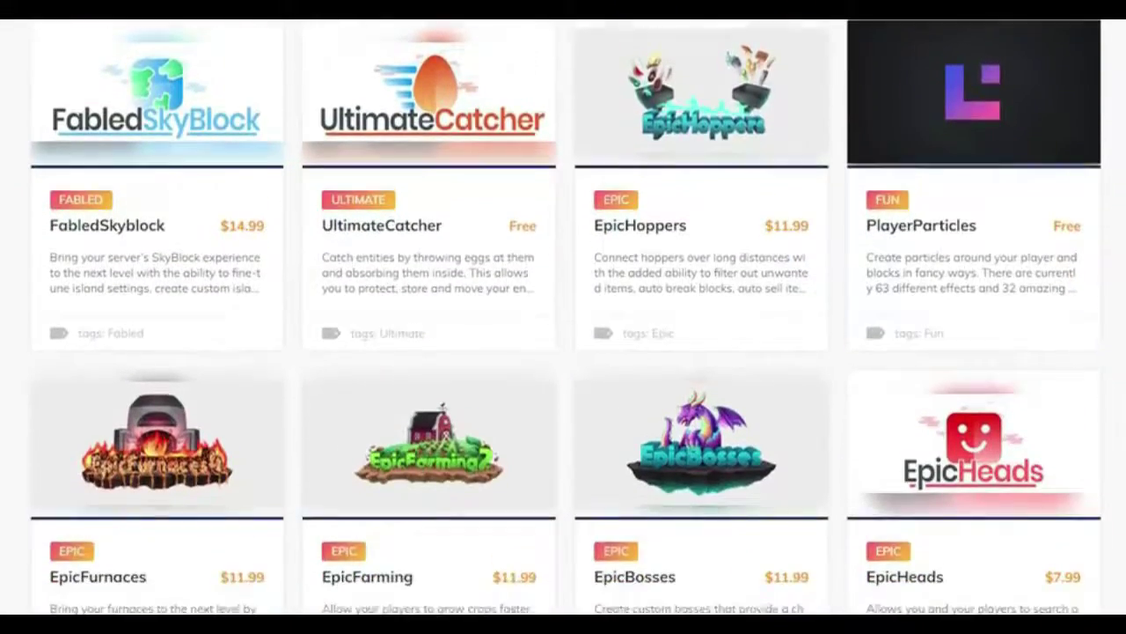
{"action": "scroll", "coordinate": [563, 316], "scroll_direction": "down", "scroll_amount": 12}
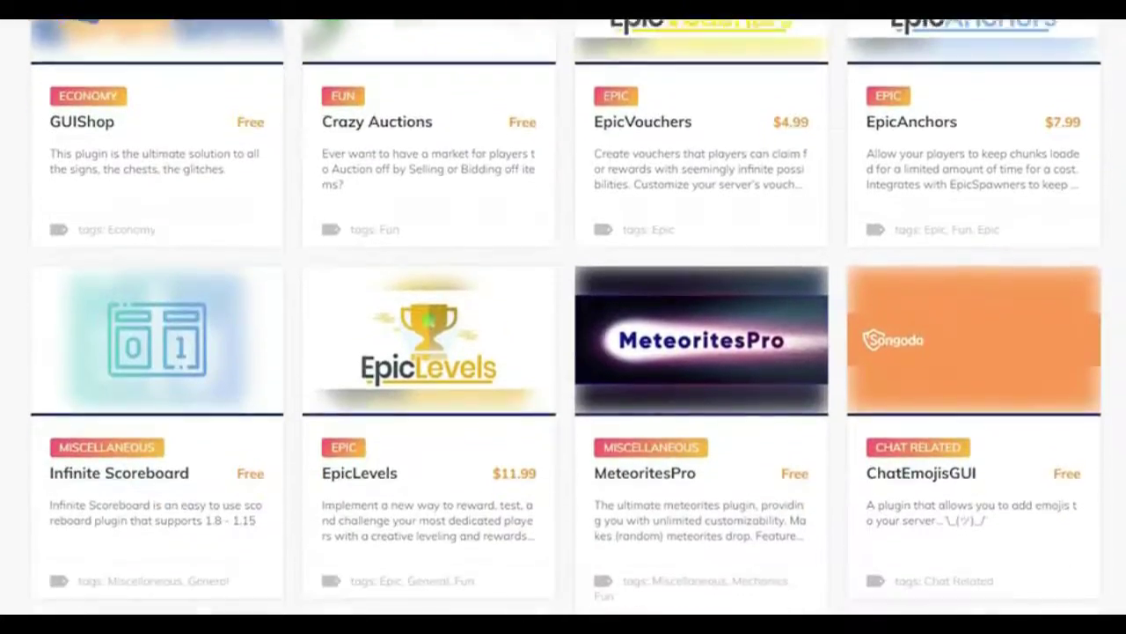
{"action": "scroll", "coordinate": [563, 317], "scroll_direction": "down", "scroll_amount": 7}
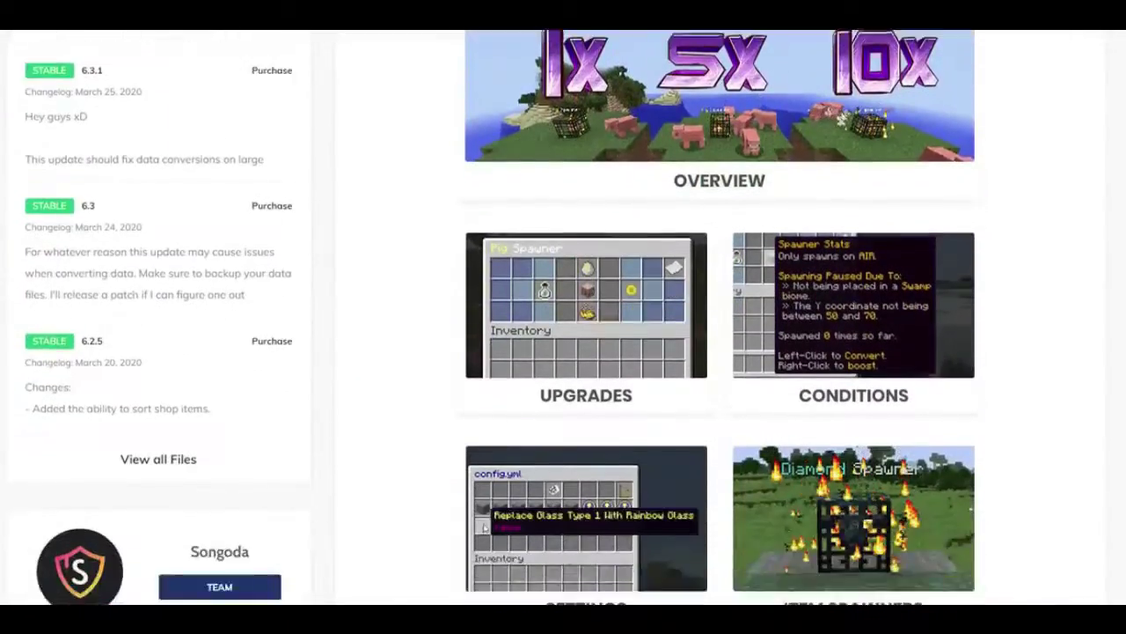
Examine the spawner and XProtect plugin pages on Songoda, and read the spawner plugin's user reviews.
{"action": "scroll", "coordinate": [563, 317], "scroll_direction": "down", "scroll_amount": 4}
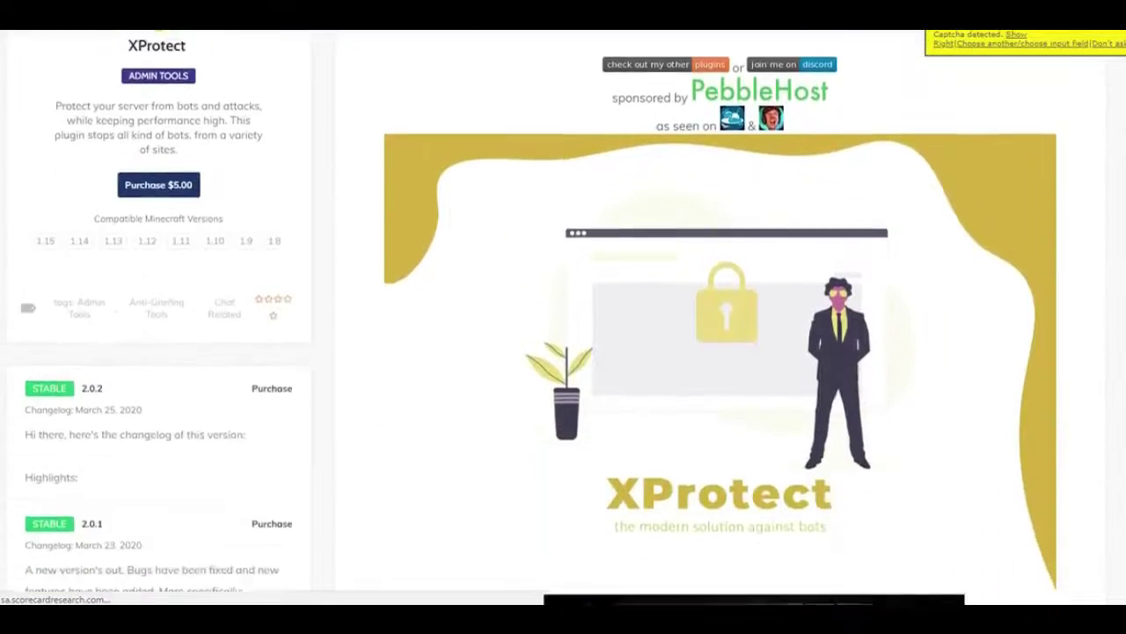
{"action": "scroll", "coordinate": [564, 317], "scroll_direction": "down", "scroll_amount": 6}
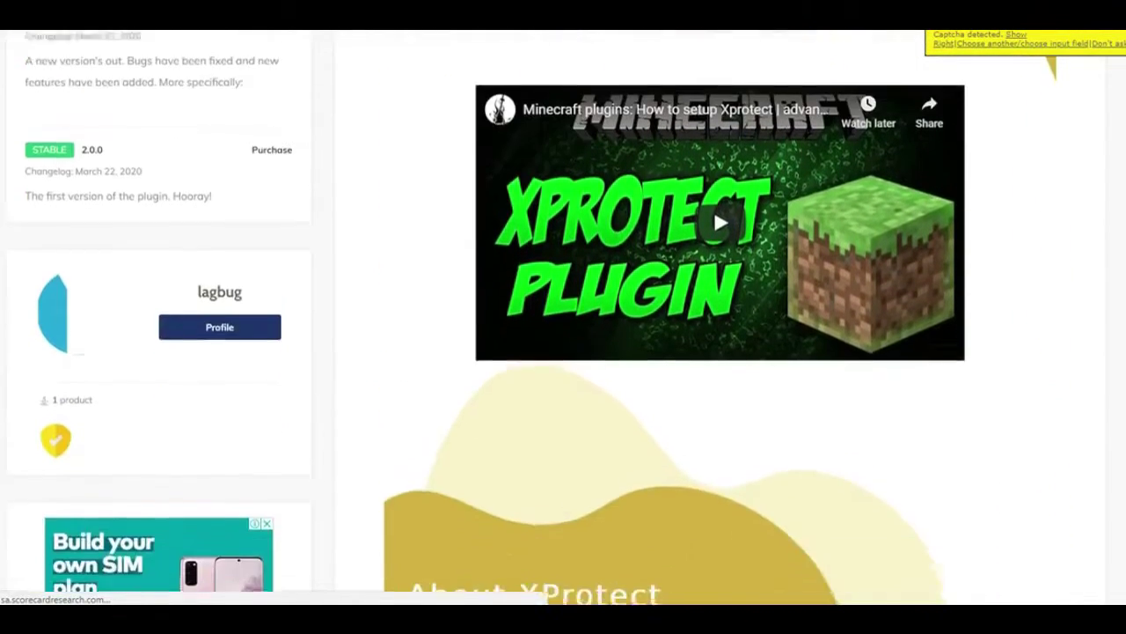
{"action": "scroll", "coordinate": [563, 317], "scroll_direction": "down", "scroll_amount": 15}
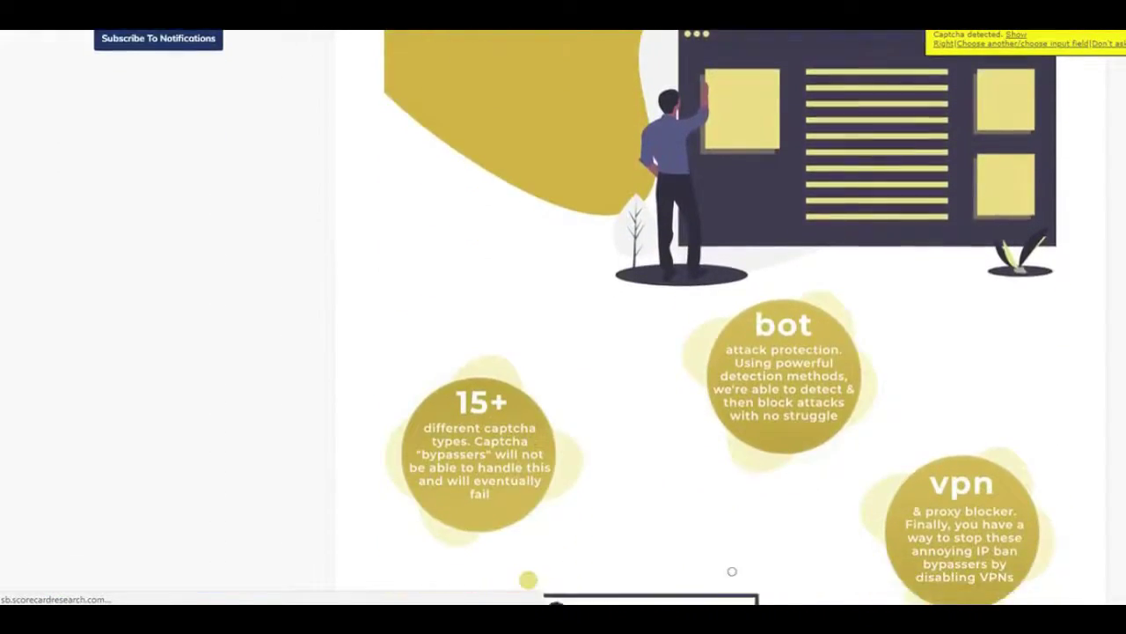
{"action": "scroll", "coordinate": [563, 317], "scroll_direction": "down", "scroll_amount": 10}
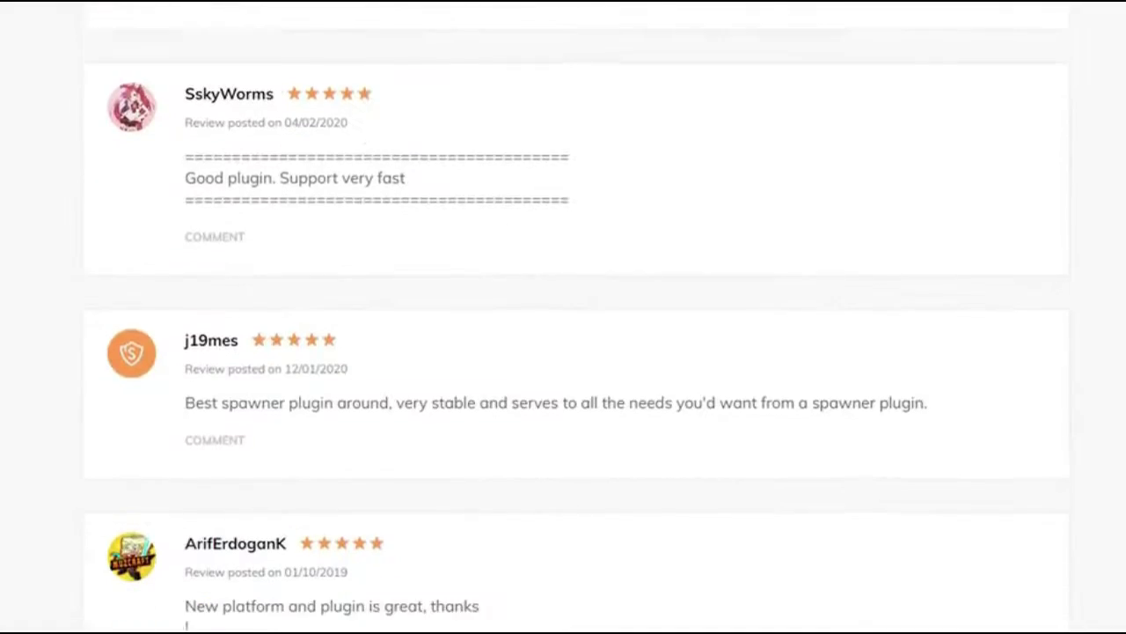
{"action": "scroll", "coordinate": [563, 317], "scroll_direction": "down", "scroll_amount": 20}
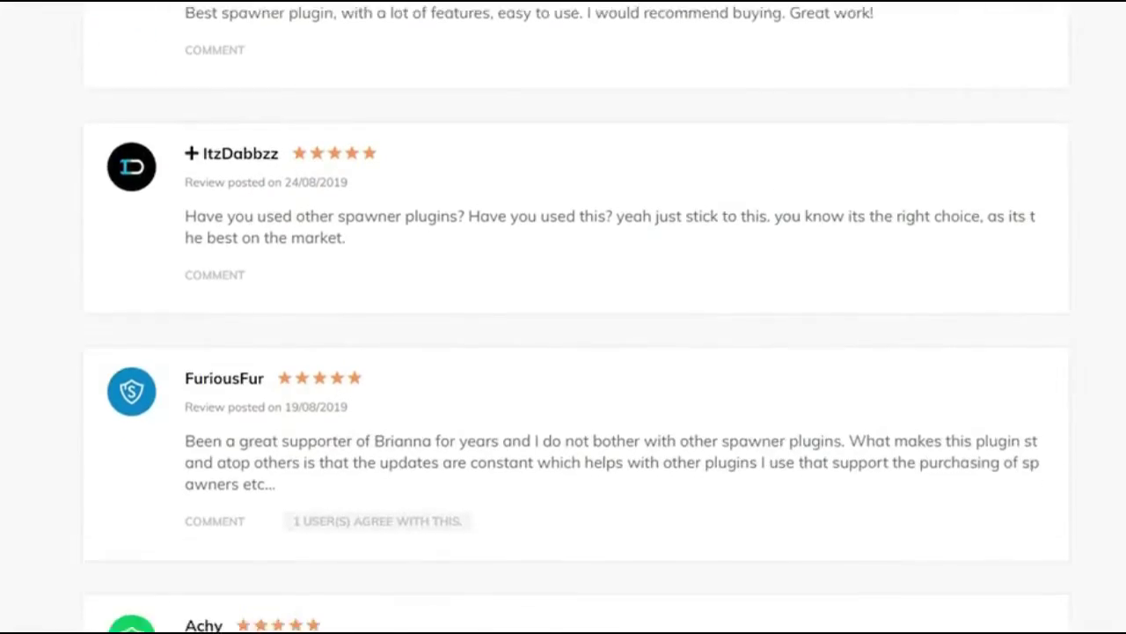
{"action": "scroll", "coordinate": [563, 316], "scroll_direction": "down", "scroll_amount": 20}
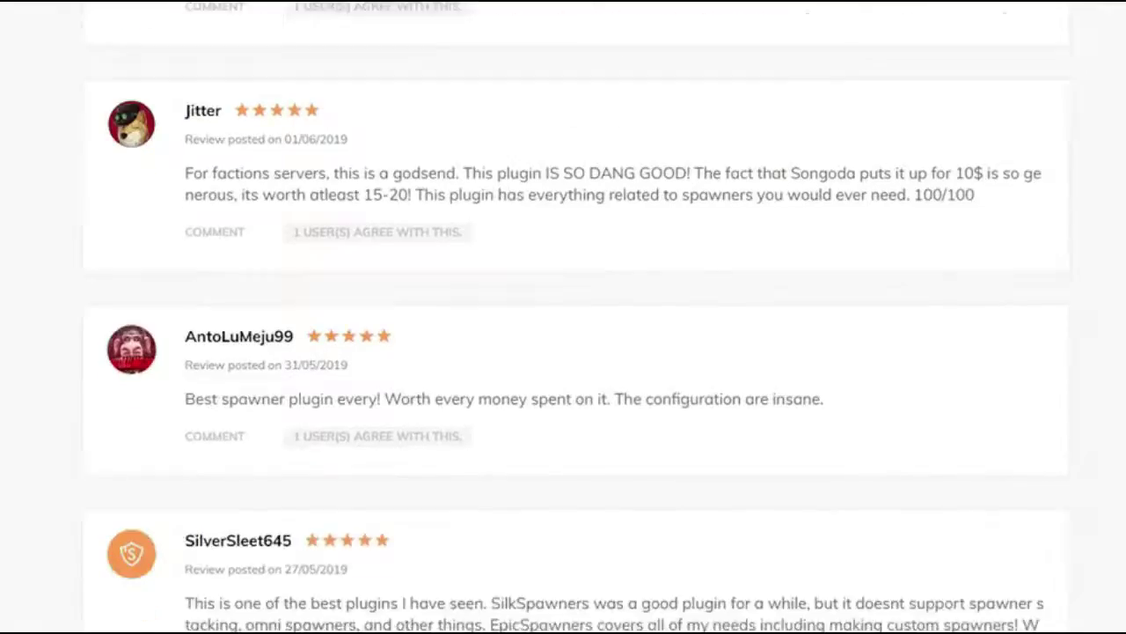
{"action": "scroll", "coordinate": [564, 317], "scroll_direction": "down", "scroll_amount": 10}
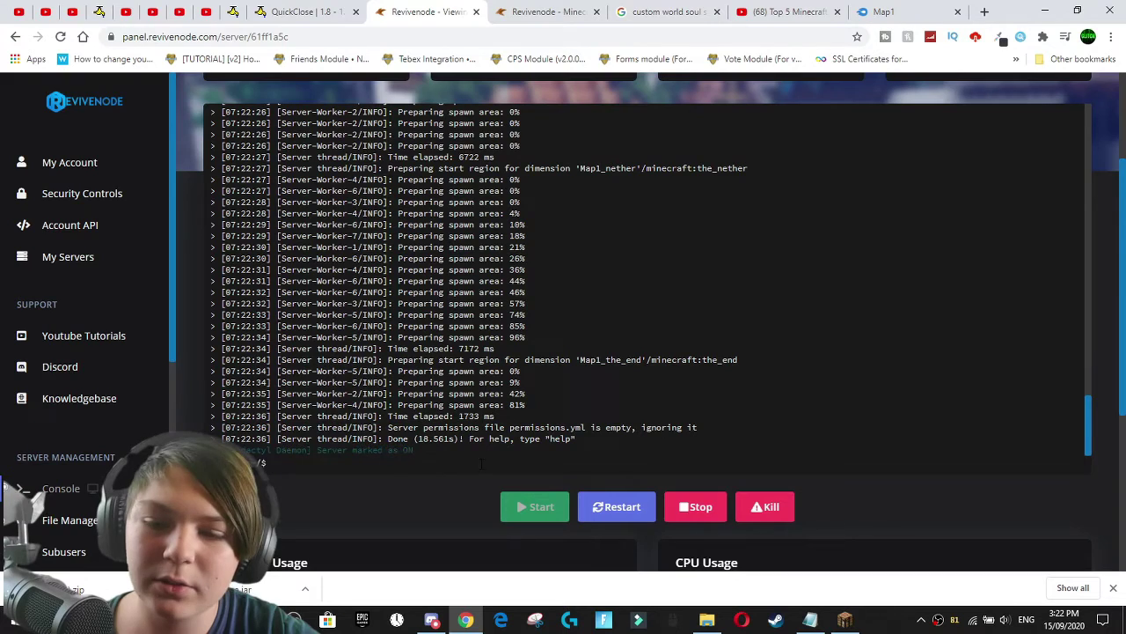
Switch to Minecraft, return to the server list and rejoin the server.
{"action": "left_click", "coordinate": [843, 621]}
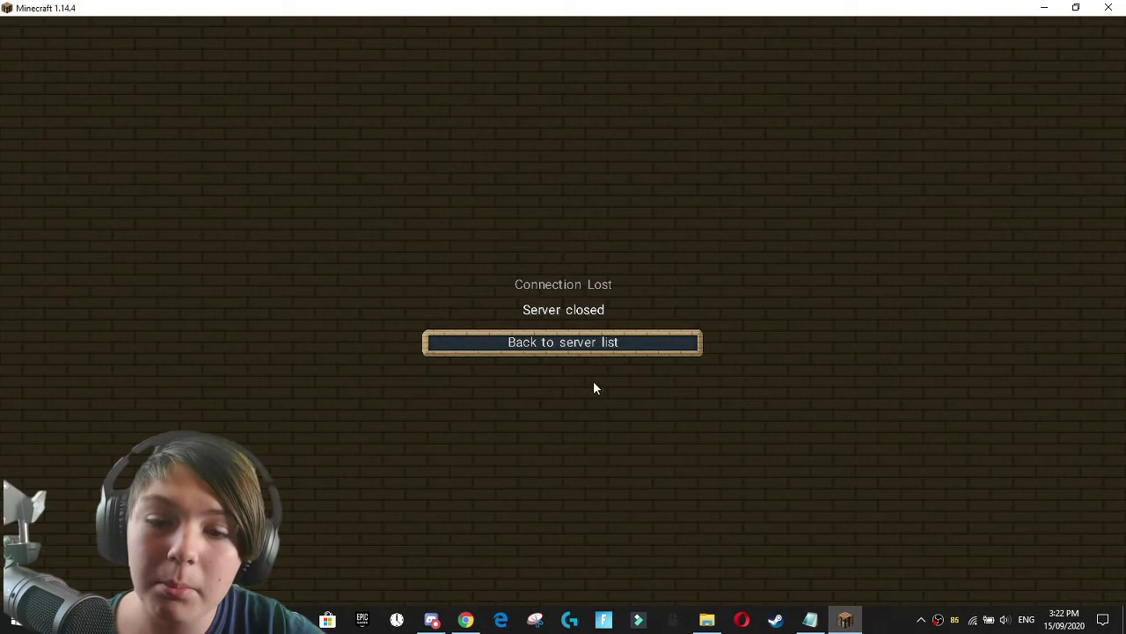
{"action": "left_click", "coordinate": [593, 342]}
{"action": "left_click", "coordinate": [563, 543]}
{"action": "left_click", "coordinate": [588, 327]}
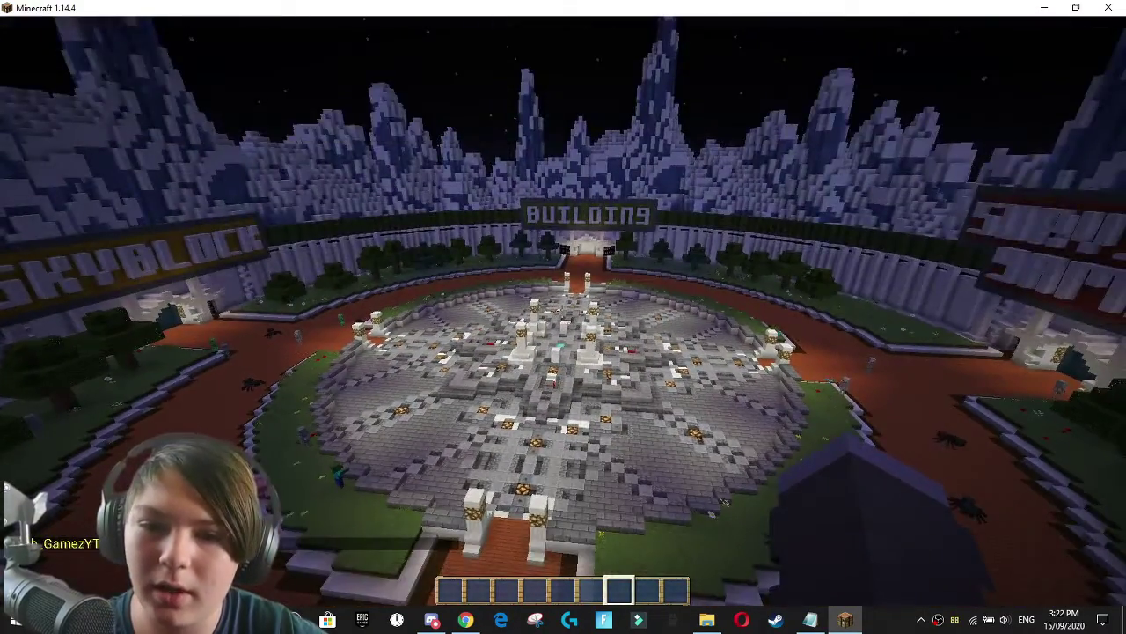
Fly around the hub to inspect the Building and Survival Games areas and descend to the red path.
{"action": "key", "text": "w"}
{"action": "key", "text": "a"}
{"action": "key", "text": "shift"}
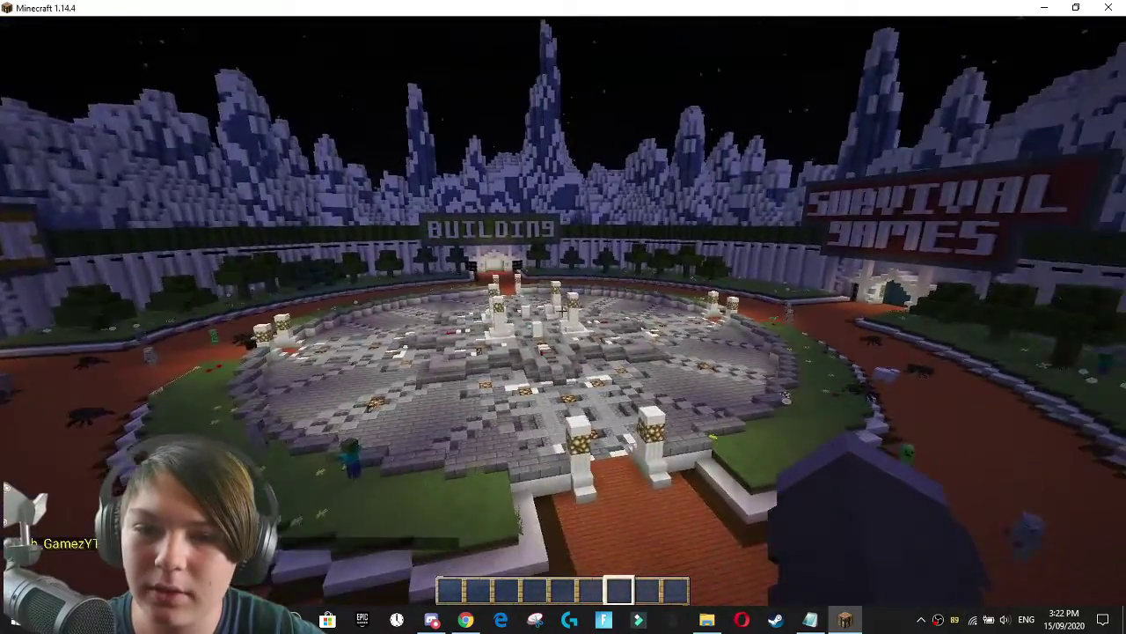
{"action": "key", "text": "w"}
{"action": "key", "text": "shift"}
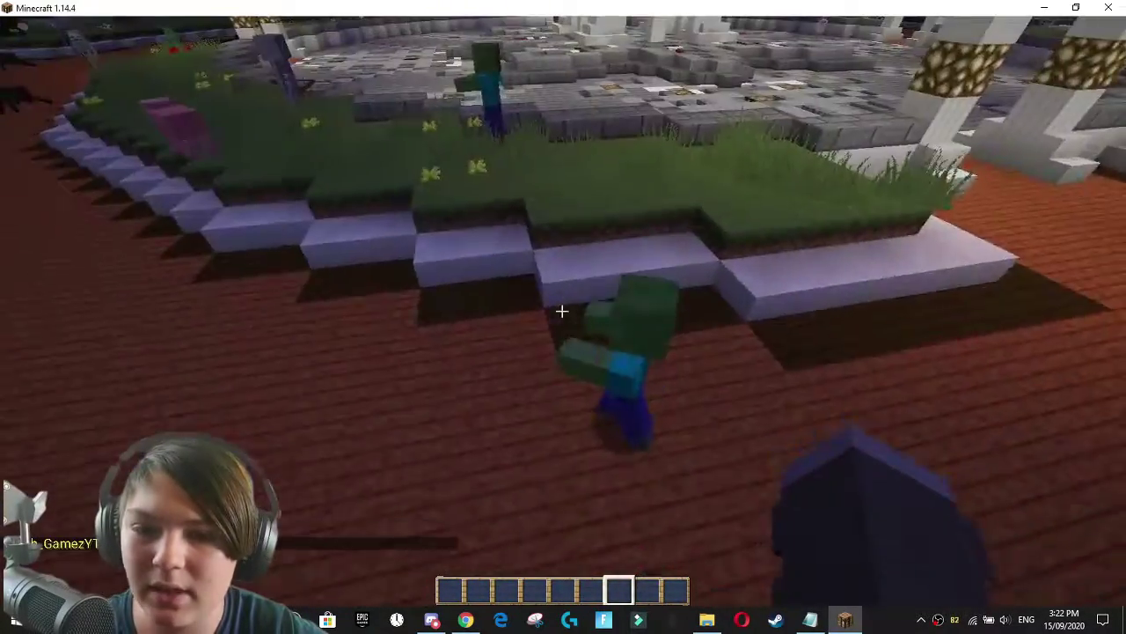
Chase and attack the zombies along the red path near the Skyblock entrance.
{"action": "left_click", "coordinate": [562, 311]}
{"action": "key", "text": "w"}
{"action": "left_click", "coordinate": [563, 312]}
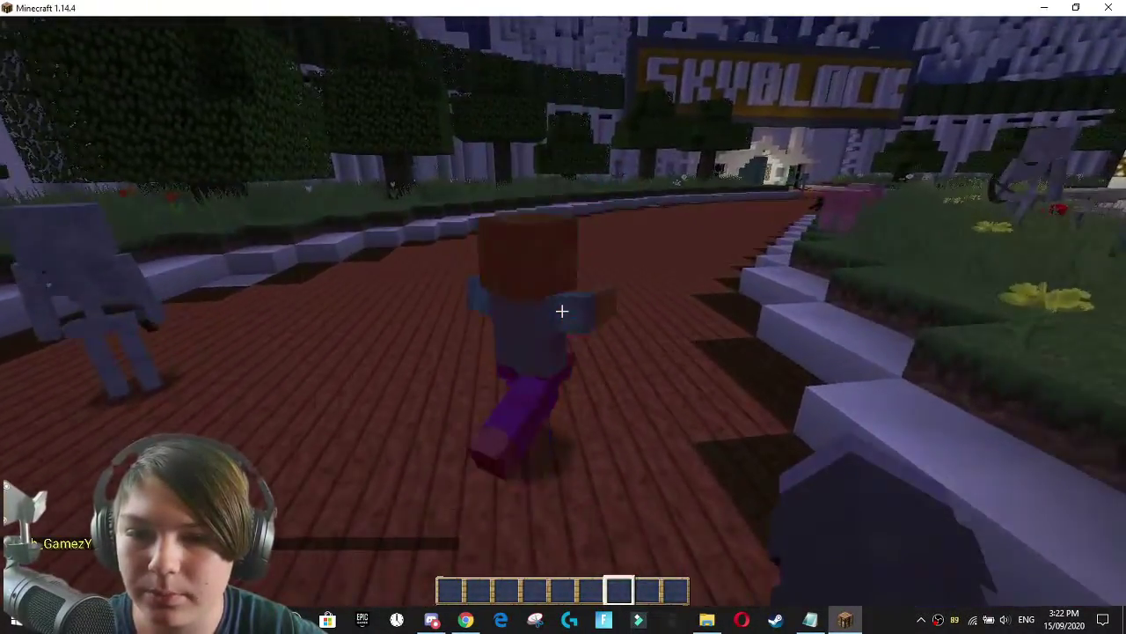
{"action": "left_click", "coordinate": [562, 312]}
{"action": "left_click", "coordinate": [563, 311]}
{"action": "left_click", "coordinate": [562, 312]}
{"action": "key", "text": "w"}
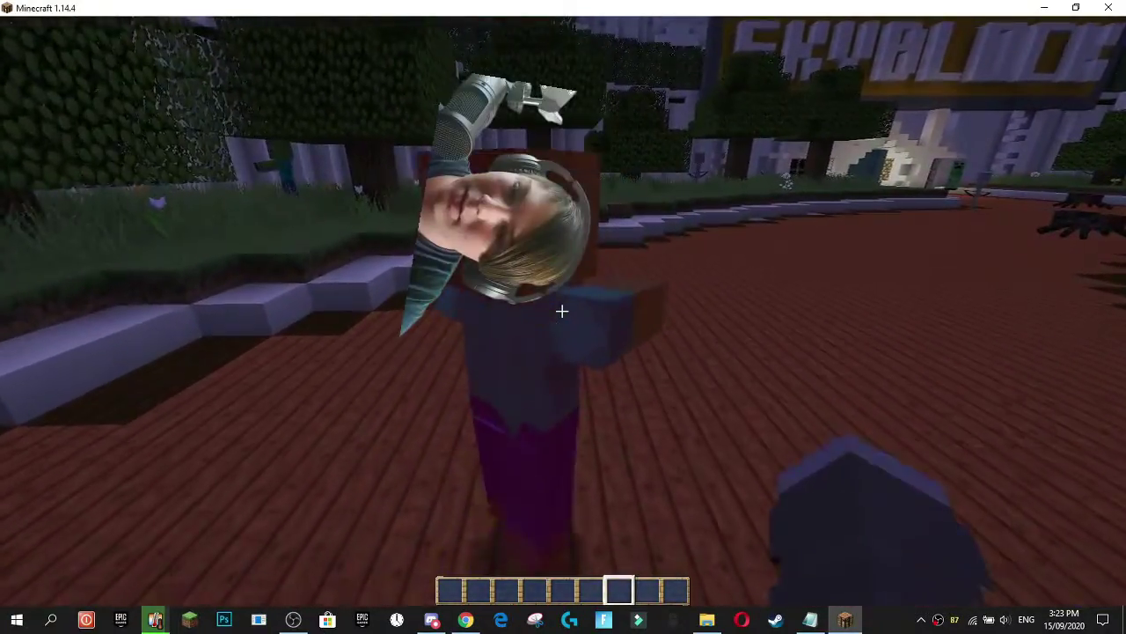
{"action": "left_click", "coordinate": [562, 312]}
{"action": "left_click", "coordinate": [562, 312]}
{"action": "key", "text": "w"}
{"action": "left_click", "coordinate": [563, 311]}
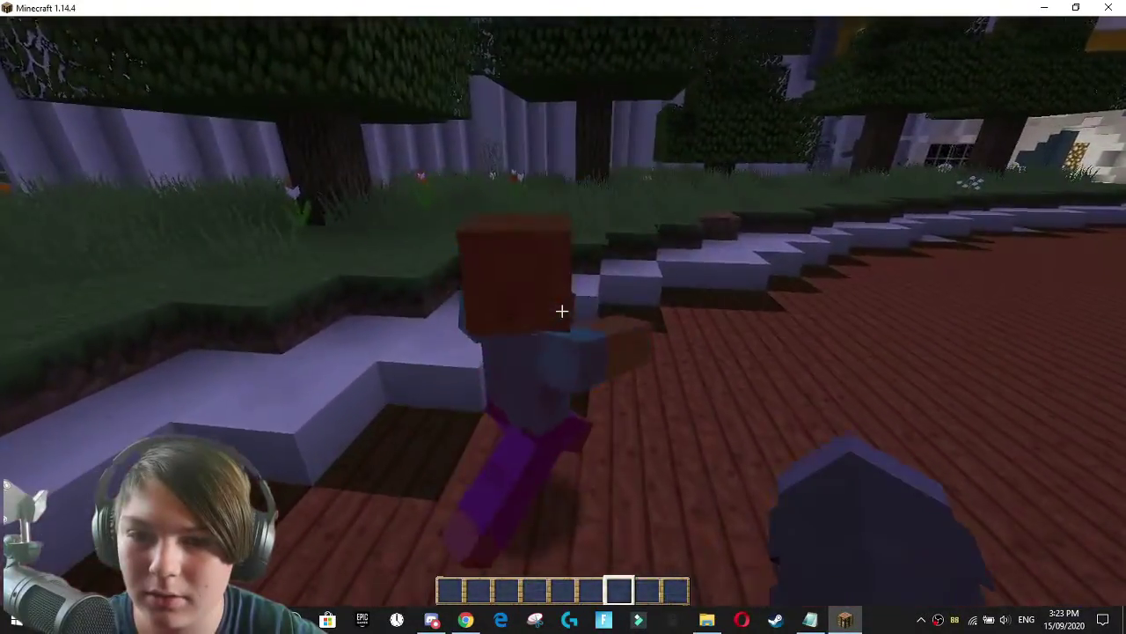
Fly over the hub's central stone plaza and inspect its redstone block and the Minigames entrance.
{"action": "key", "text": "space"}
{"action": "key", "text": "space"}
{"action": "key", "text": "w"}
{"action": "key", "text": "shift"}
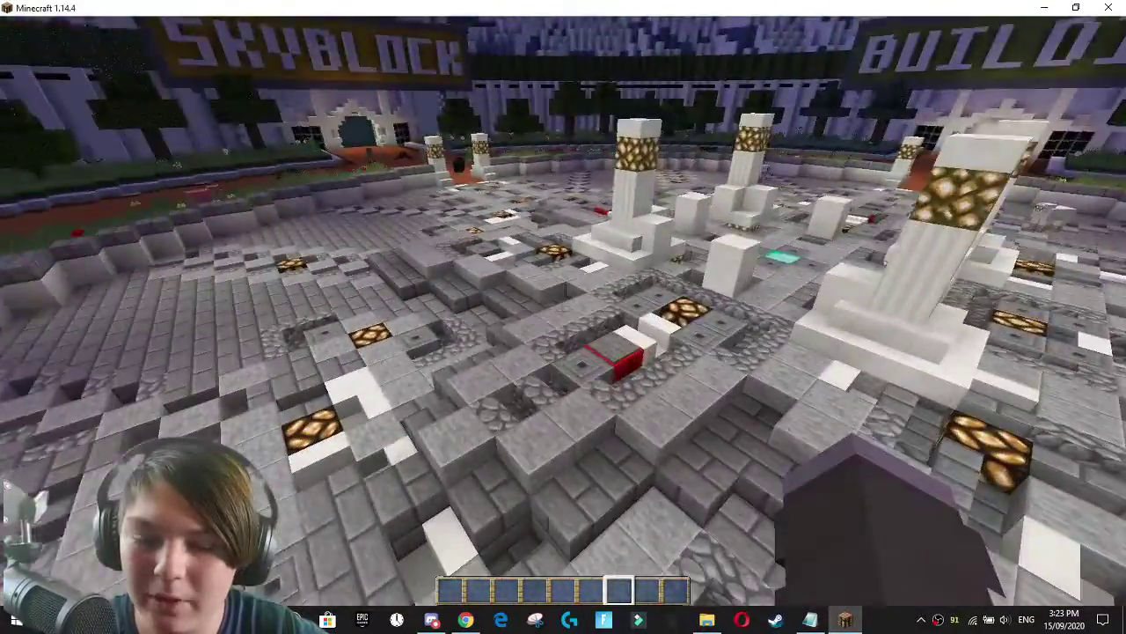
{"action": "scroll", "coordinate": [562, 312], "scroll_direction": "down", "scroll_amount": 1}
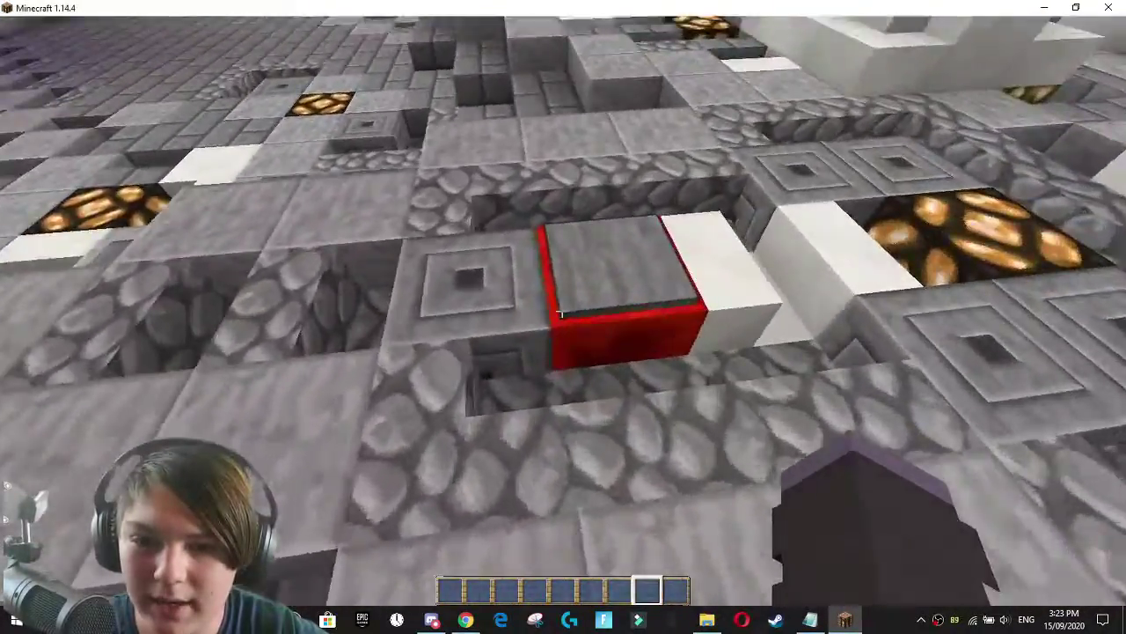
{"action": "scroll", "coordinate": [564, 317], "scroll_direction": "up", "scroll_amount": 2}
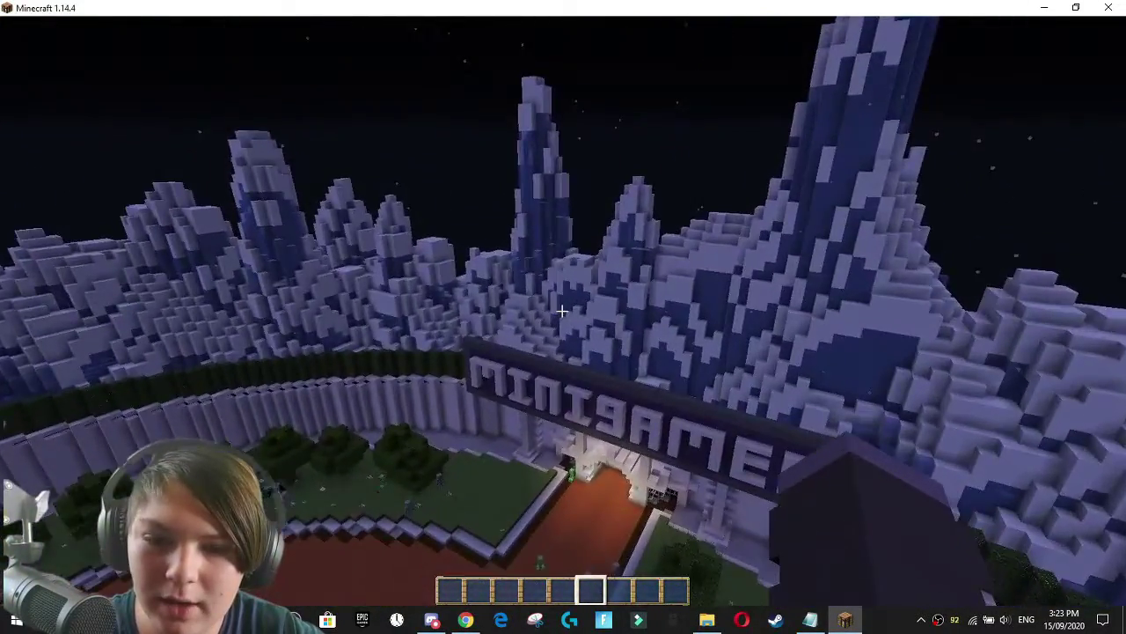
Descend from above the plaza to the red path near Minigames and attack the creeper by the spider.
{"action": "key", "text": "w"}
{"action": "key", "text": "shift"}
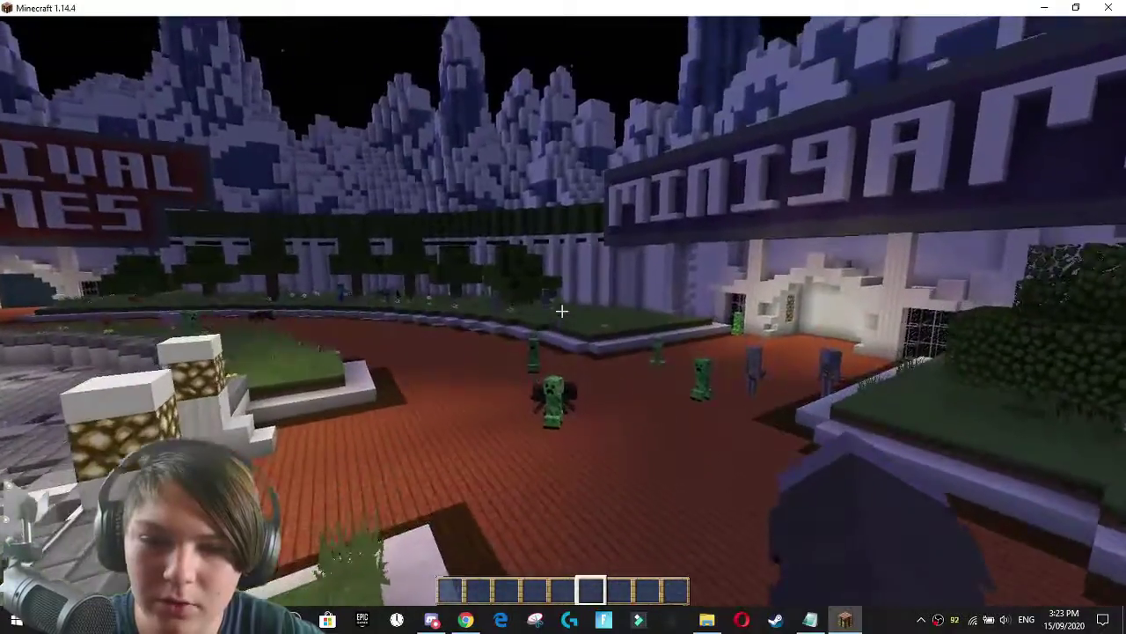
{"action": "key", "text": "w"}
{"action": "key", "text": "shift"}
{"action": "left_click", "coordinate": [561, 311]}
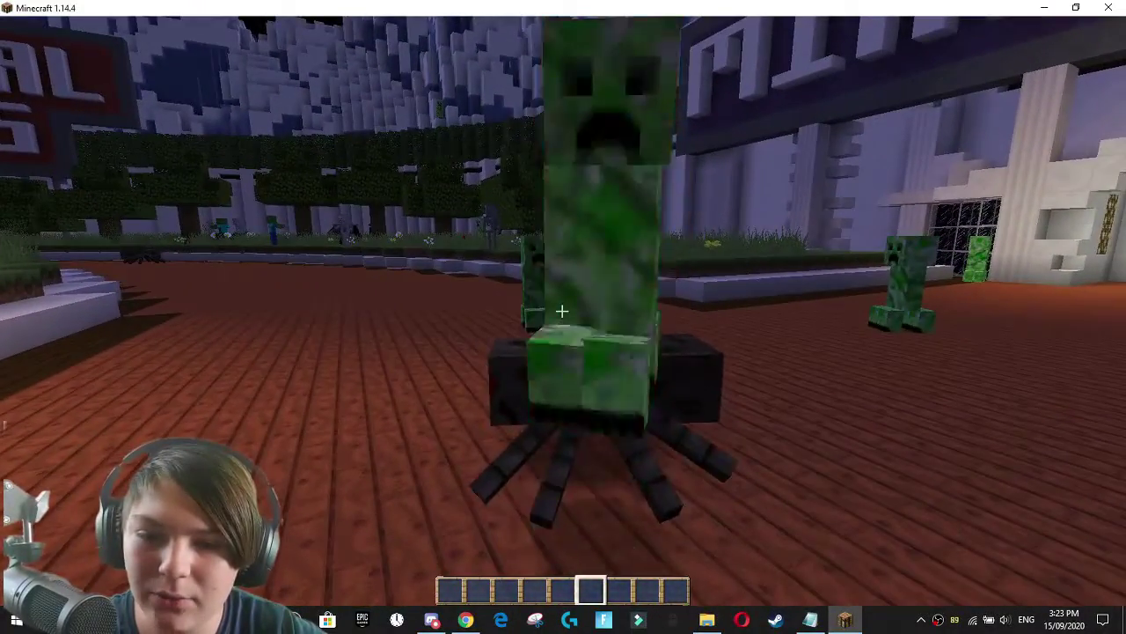
{"action": "left_click", "coordinate": [561, 311]}
{"action": "key", "text": "w"}
{"action": "left_click", "coordinate": [561, 312]}
{"action": "left_click", "coordinate": [562, 312]}
{"action": "key", "text": "w"}
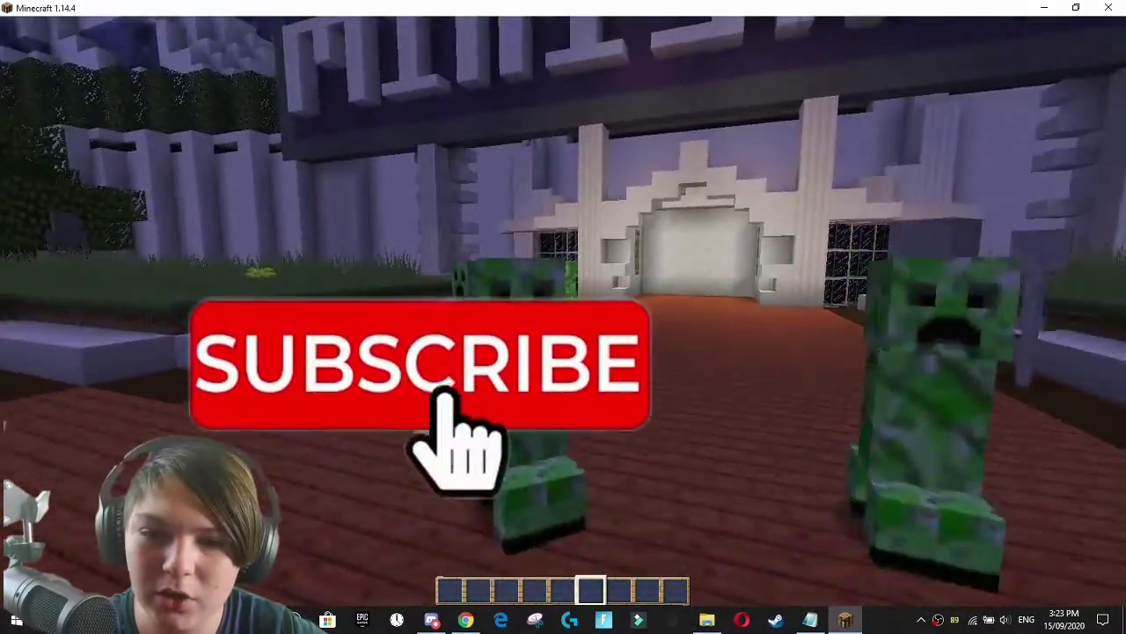
Chase and attack the creepers along the red path up to the white Minigames entrance.
{"action": "left_click", "coordinate": [562, 311]}
{"action": "left_click", "coordinate": [562, 312]}
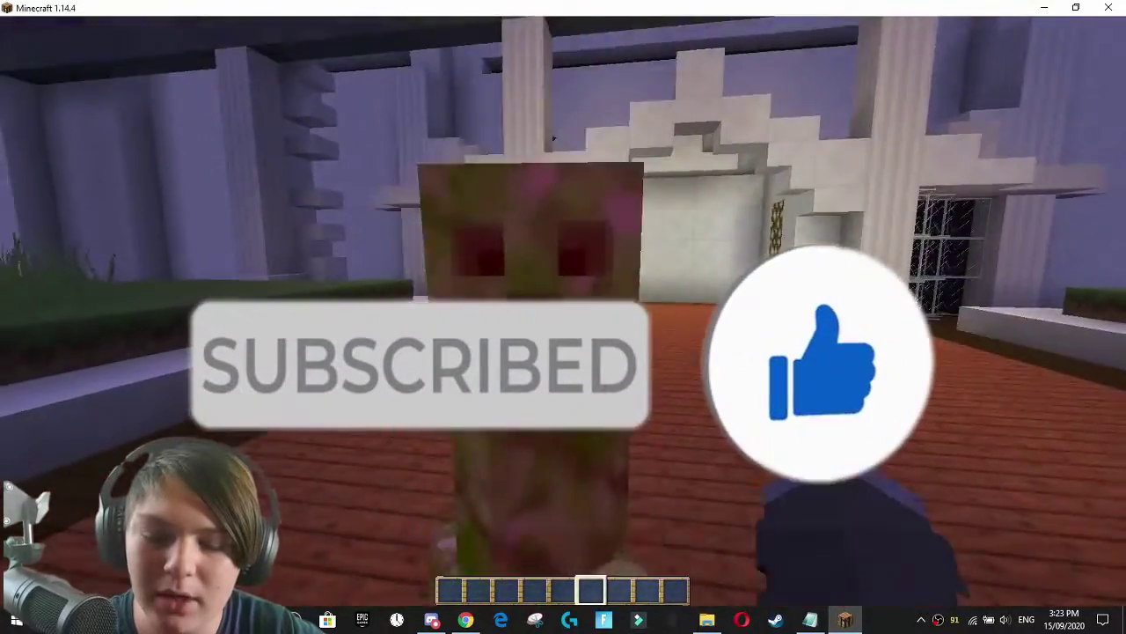
{"action": "left_click", "coordinate": [563, 311]}
{"action": "key", "text": "w"}
{"action": "left_click", "coordinate": [563, 311]}
{"action": "key", "text": "w"}
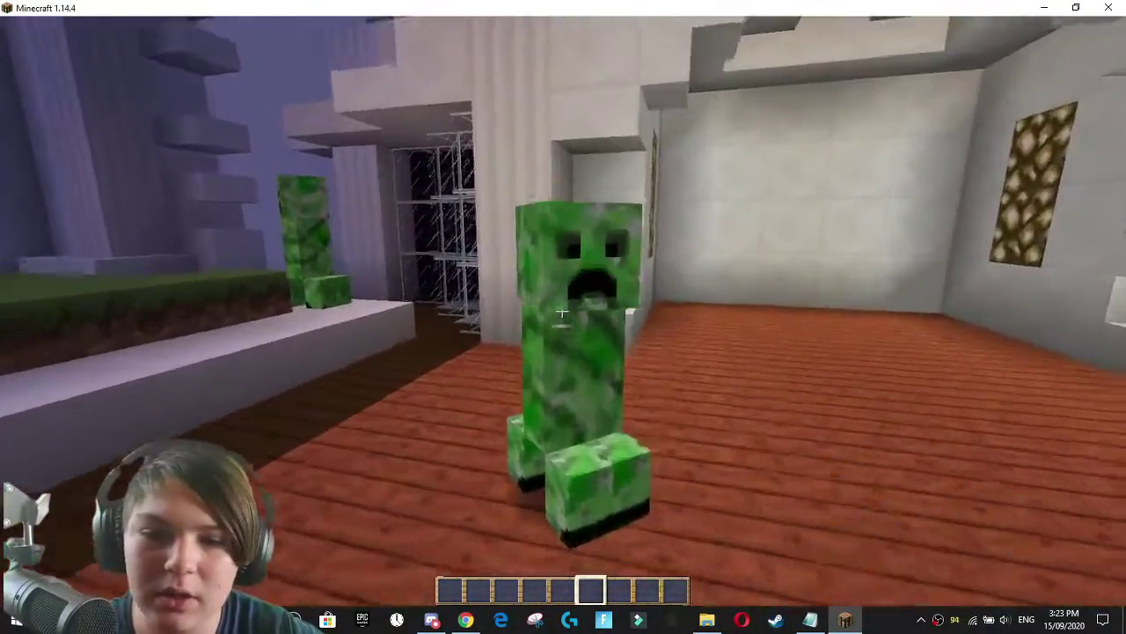
{"action": "left_click", "coordinate": [562, 311]}
{"action": "key", "text": "w"}
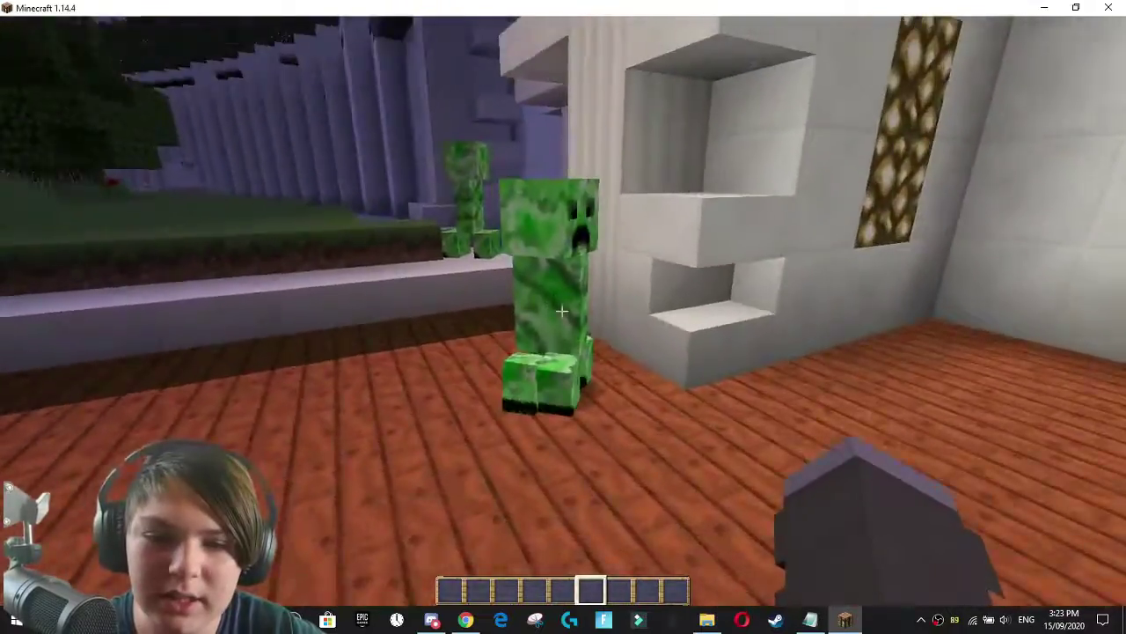
{"action": "left_click", "coordinate": [562, 312]}
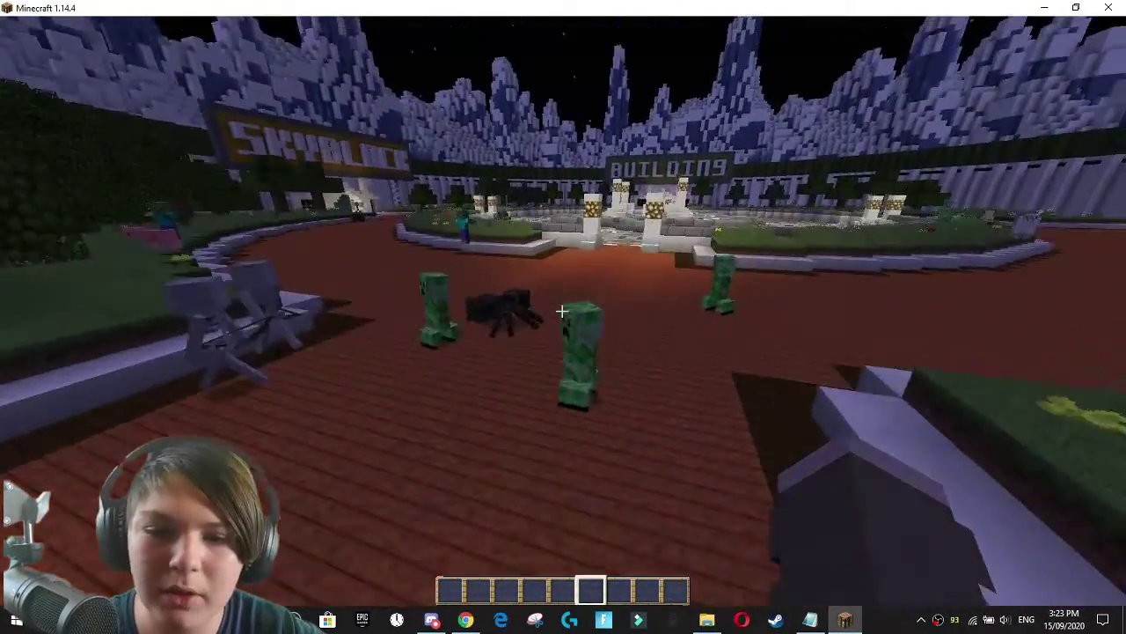
Copy the path's Acacia Planks block into the hotbar, switch to the adjacent empty slot and attack the nearby creeper.
{"action": "key", "text": "w"}
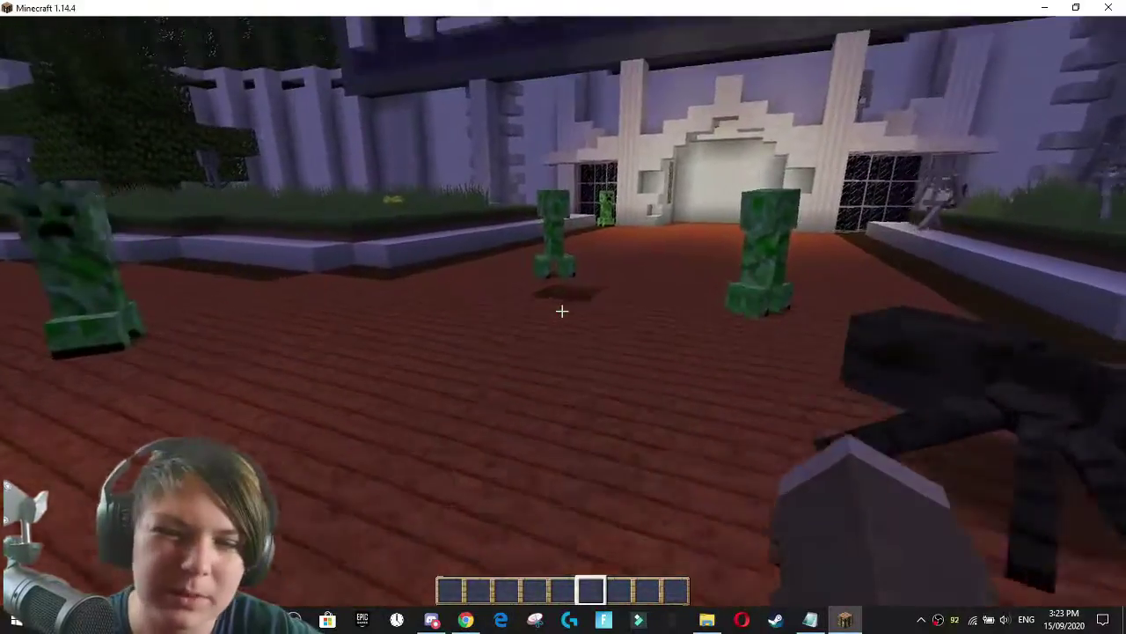
{"action": "middle_click", "coordinate": [563, 311]}
{"action": "key", "text": "w"}
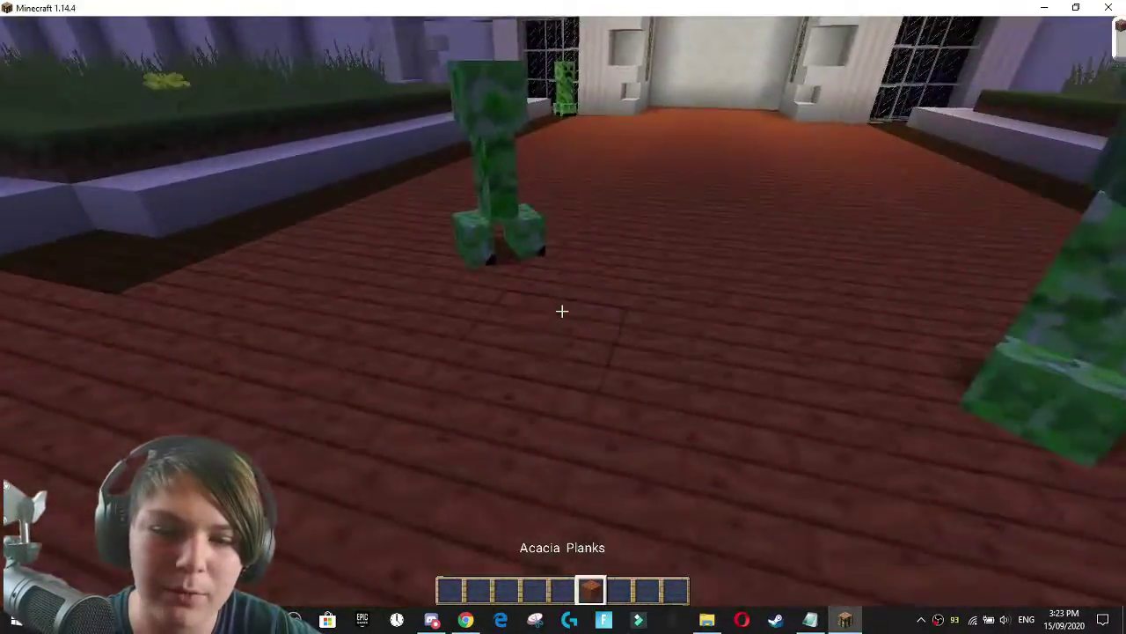
{"action": "scroll", "coordinate": [563, 311], "scroll_direction": "down", "scroll_amount": 1}
{"action": "left_click", "coordinate": [563, 312]}
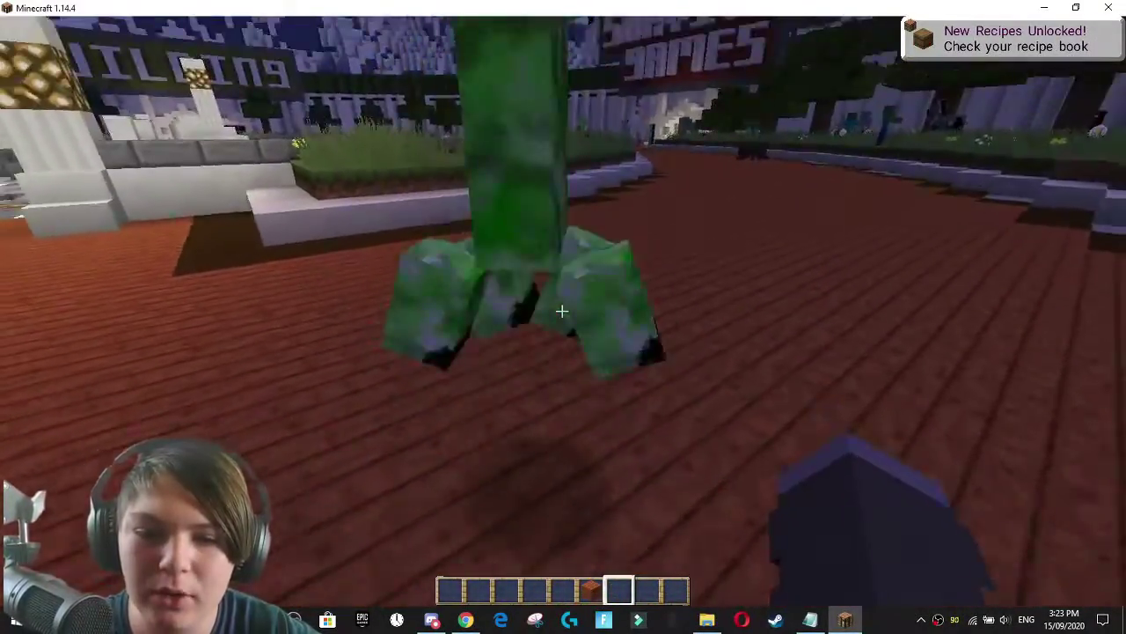
{"action": "key", "text": "w"}
{"action": "left_click", "coordinate": [562, 312]}
{"action": "key", "text": "w"}
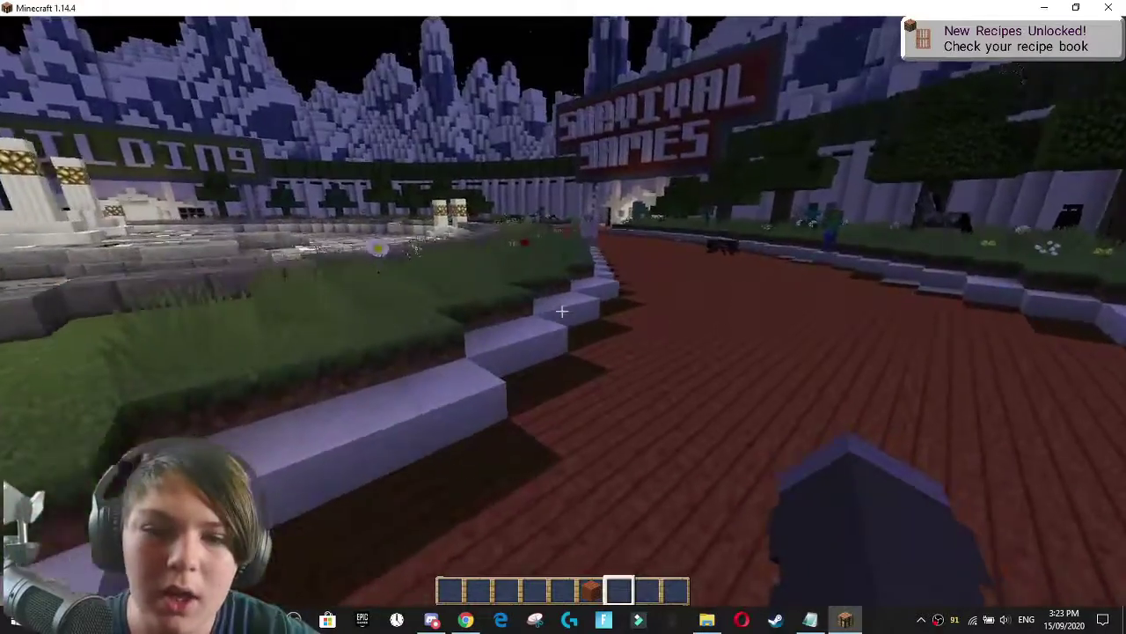
Run along the red path toward Survival Games and attack the zombie and creeper there.
{"action": "key", "text": "w"}
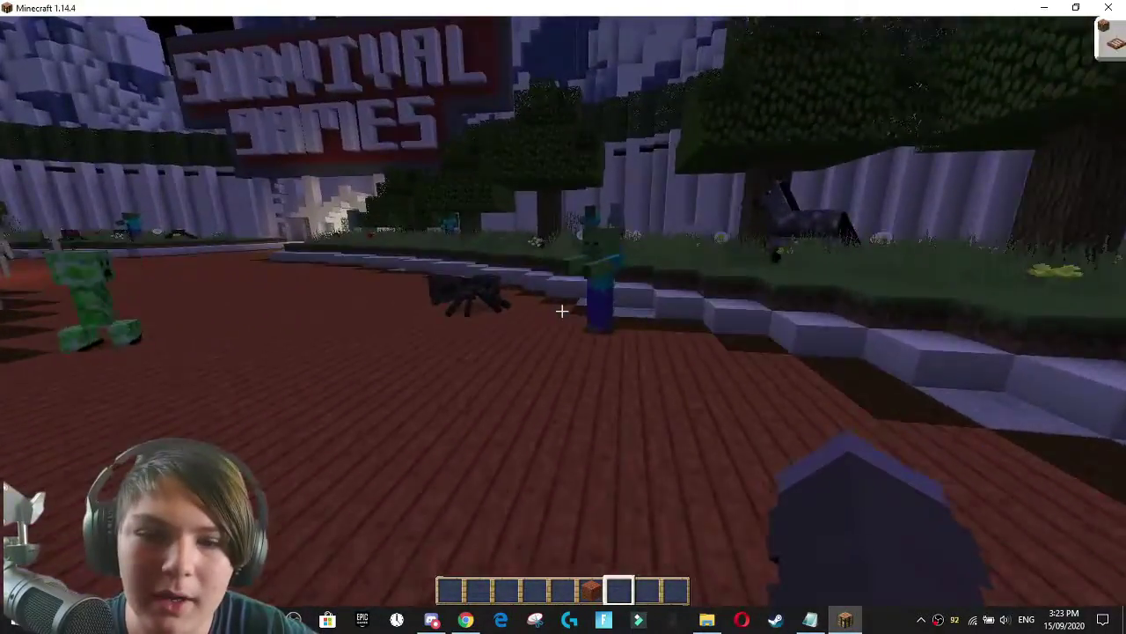
{"action": "key", "text": "w"}
{"action": "left_click", "coordinate": [562, 311]}
{"action": "left_click", "coordinate": [562, 312]}
{"action": "left_click", "coordinate": [563, 311]}
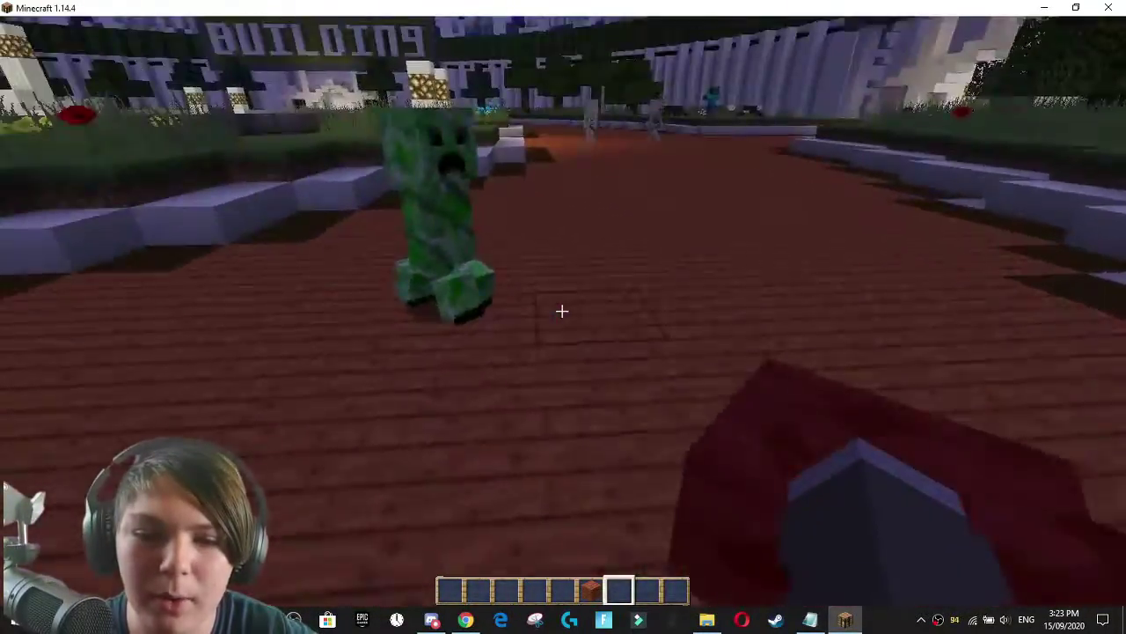
{"action": "left_click", "coordinate": [562, 311]}
{"action": "left_click", "coordinate": [562, 310]}
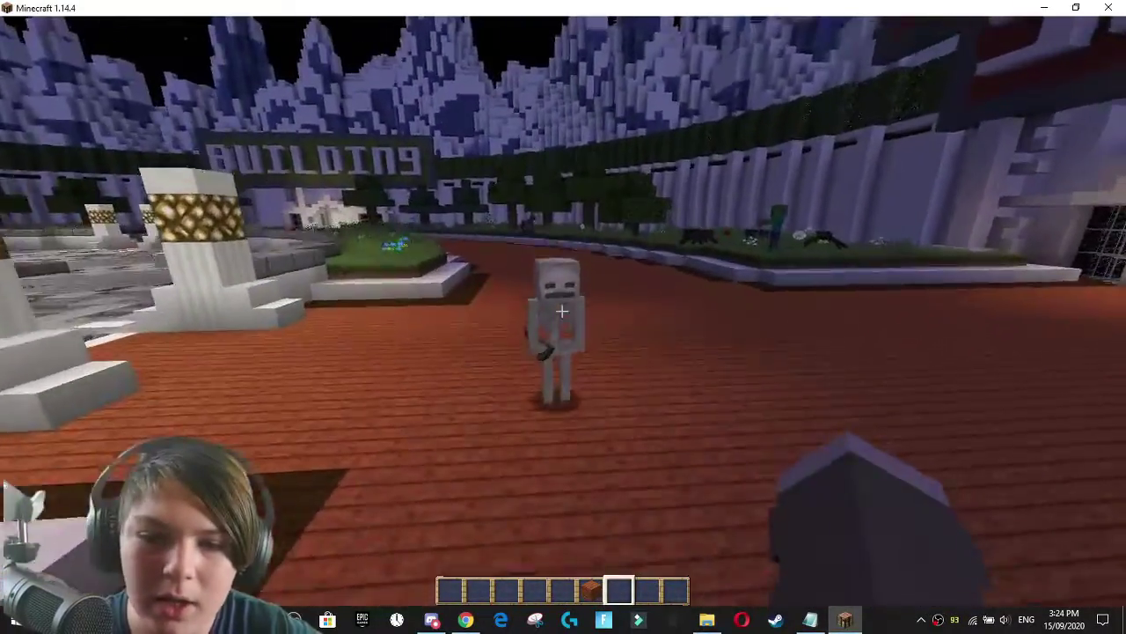
Attack the skeleton repeatedly, driving it along the red path toward the Building area and onto the stone edging.
{"action": "left_click", "coordinate": [562, 311]}
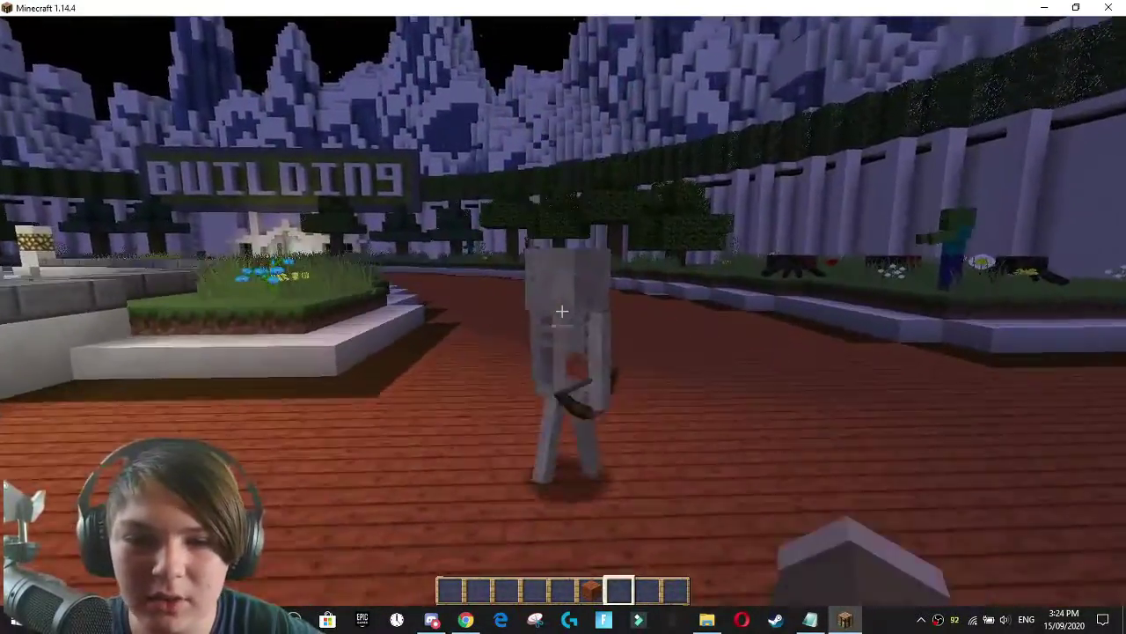
{"action": "left_click", "coordinate": [563, 310]}
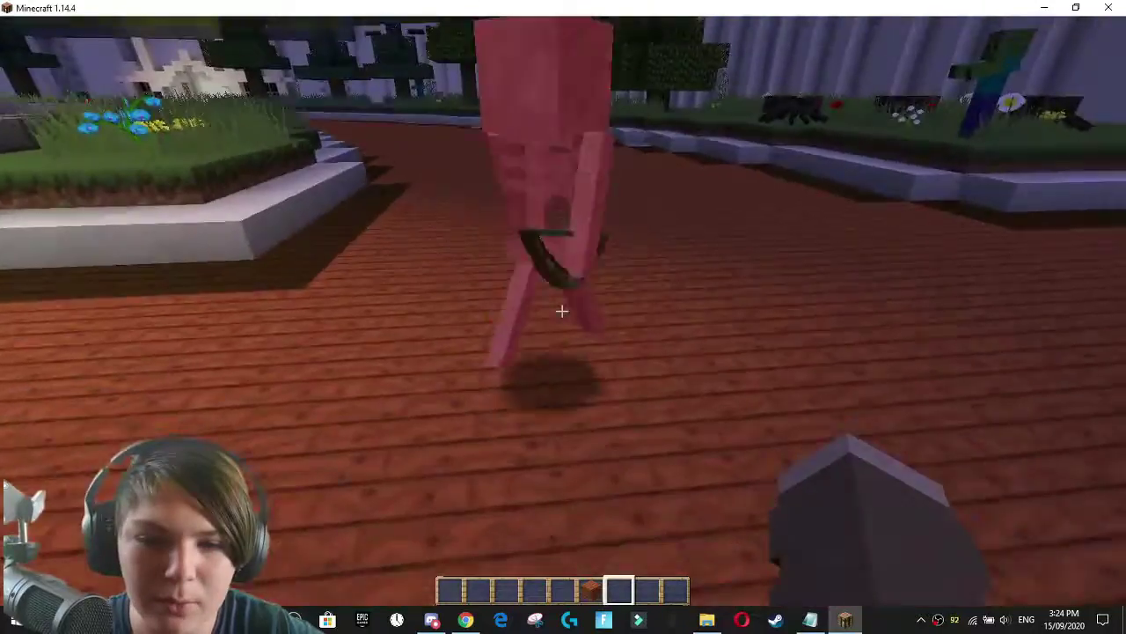
{"action": "left_click", "coordinate": [562, 310]}
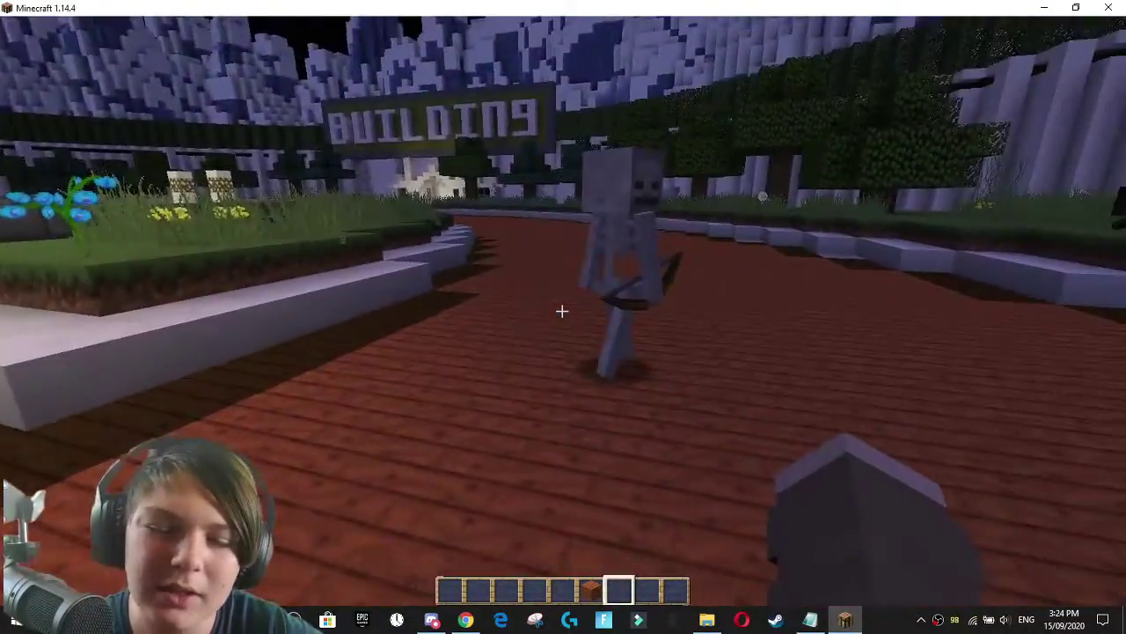
{"action": "left_click", "coordinate": [563, 311]}
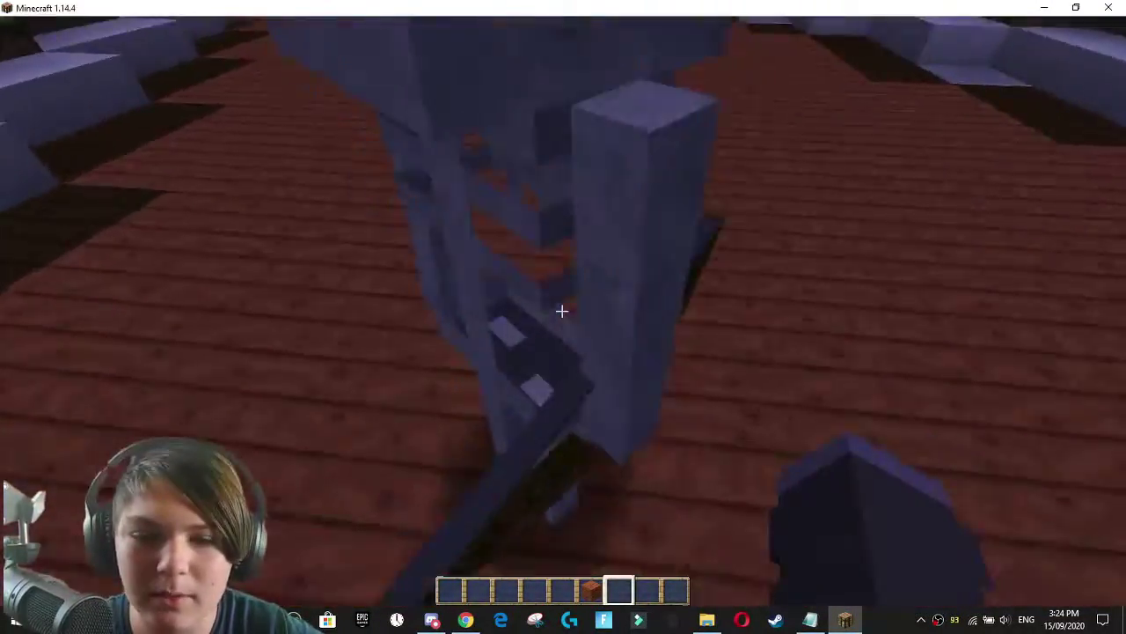
{"action": "left_click", "coordinate": [562, 310]}
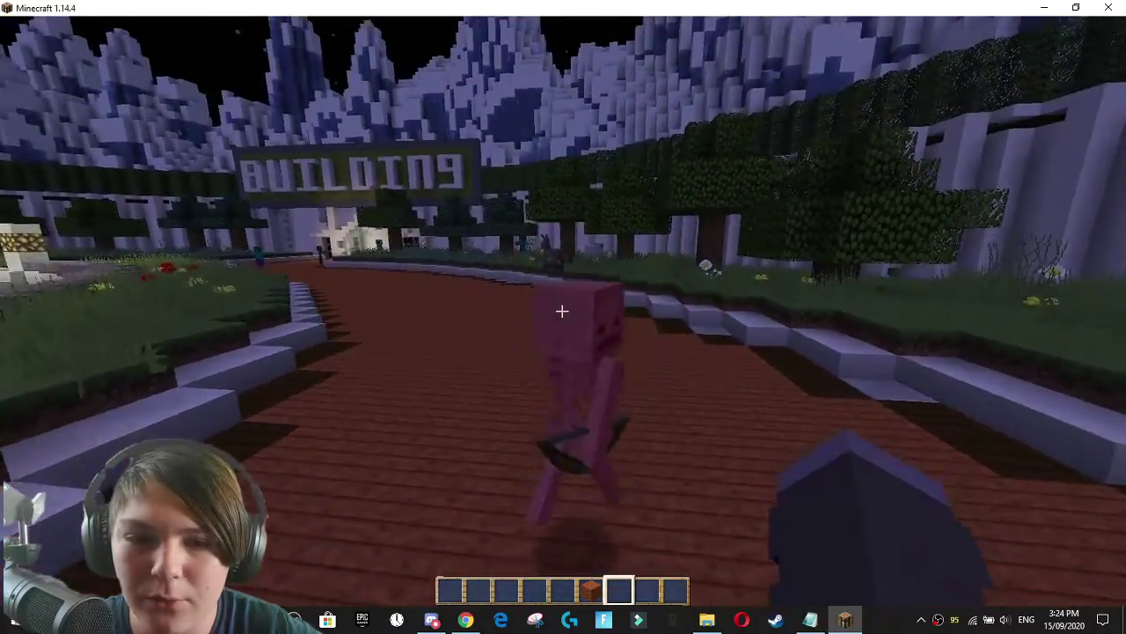
{"action": "left_click", "coordinate": [562, 311]}
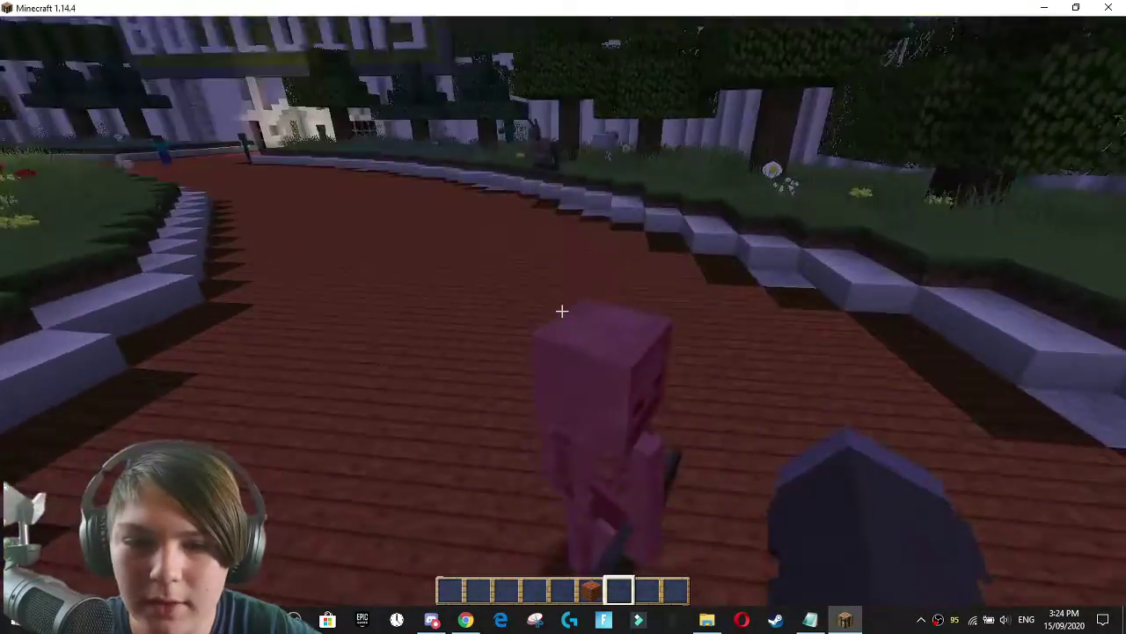
{"action": "left_click", "coordinate": [562, 311]}
{"action": "left_click", "coordinate": [563, 311]}
{"action": "left_click", "coordinate": [562, 311]}
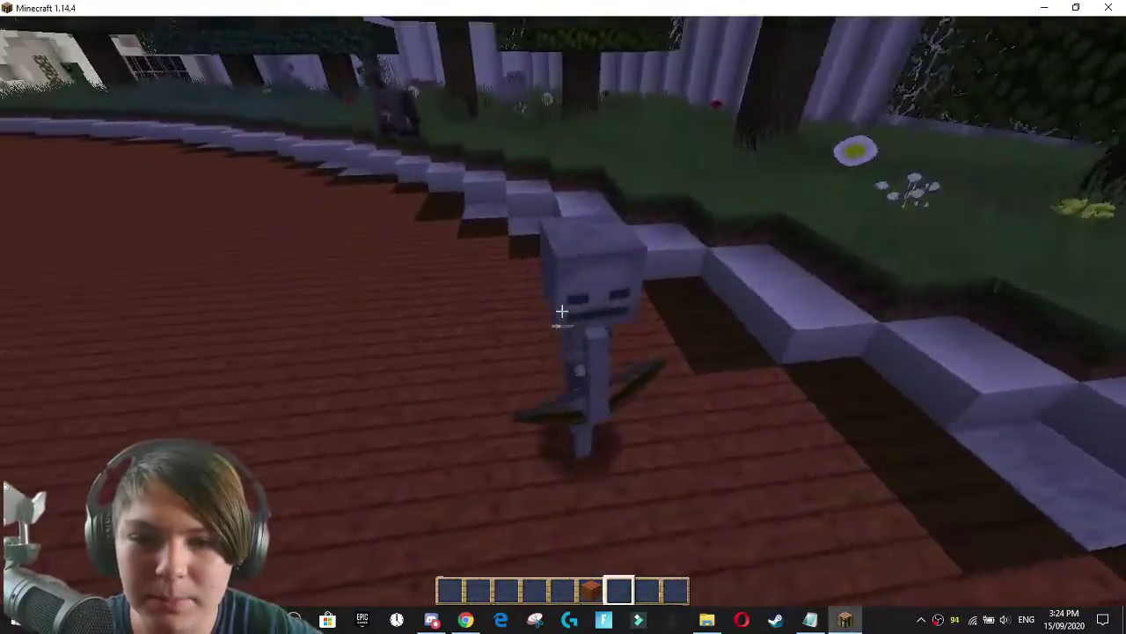
{"action": "left_click", "coordinate": [562, 311]}
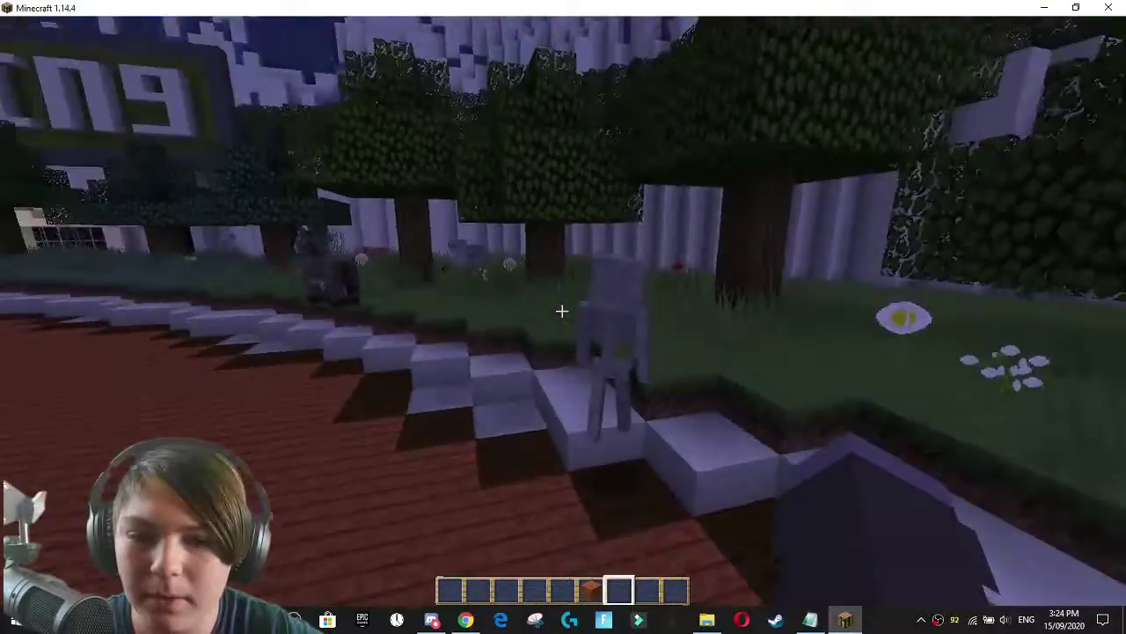
Cycle the camera between third-person and first-person views while moving along the hub's red path.
{"action": "key", "text": "F5"}
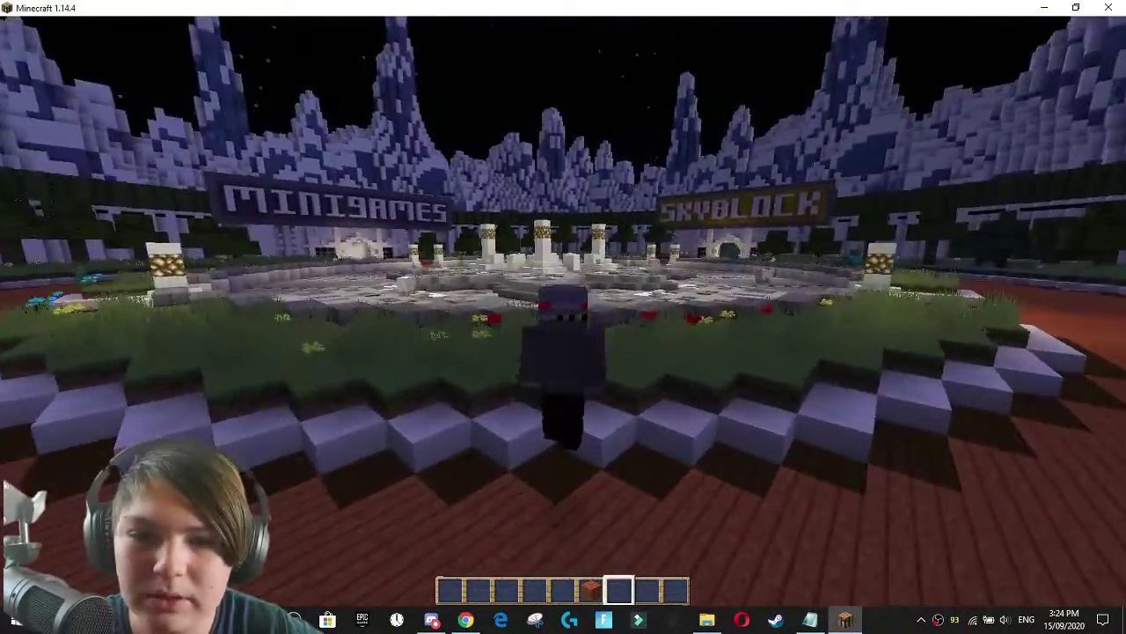
{"action": "key", "text": "F5"}
{"action": "key", "text": "w"}
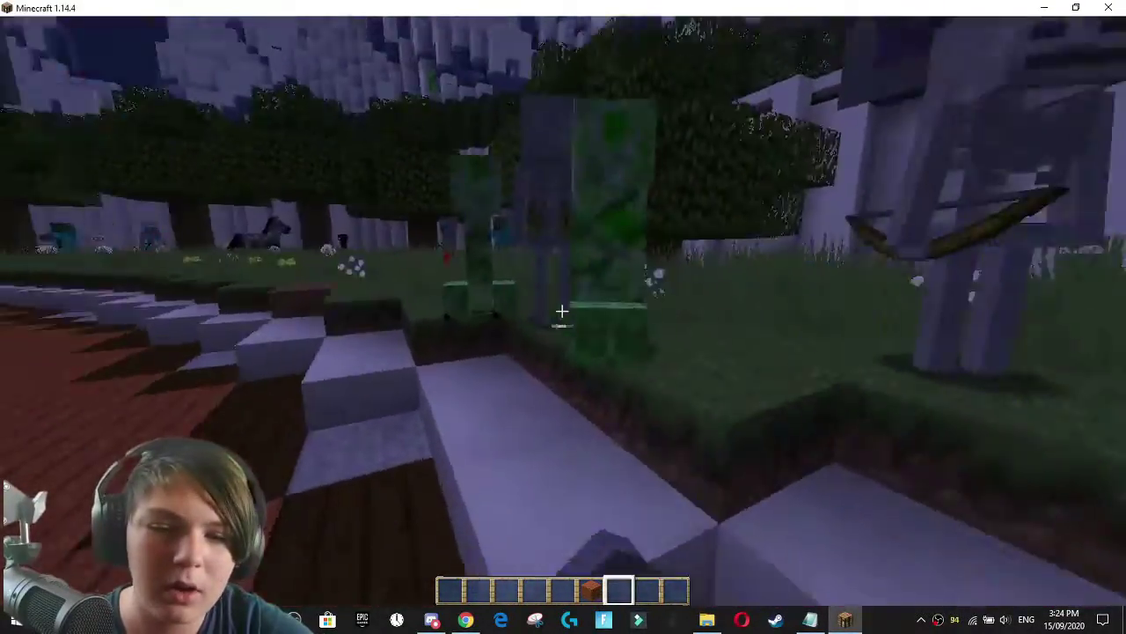
{"action": "key", "text": "F5"}
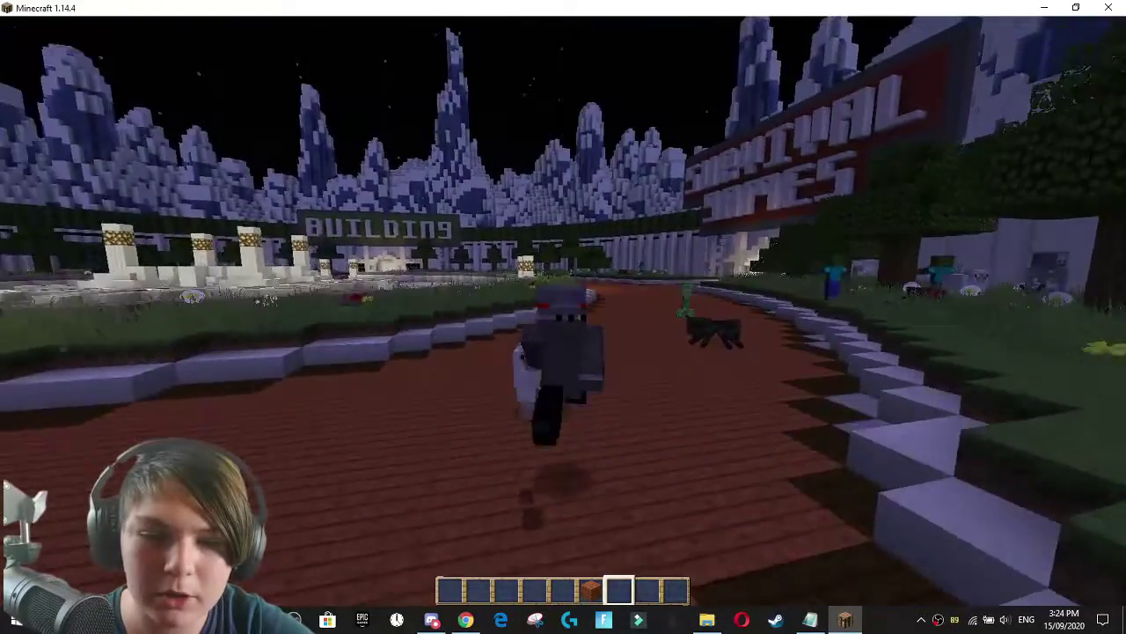